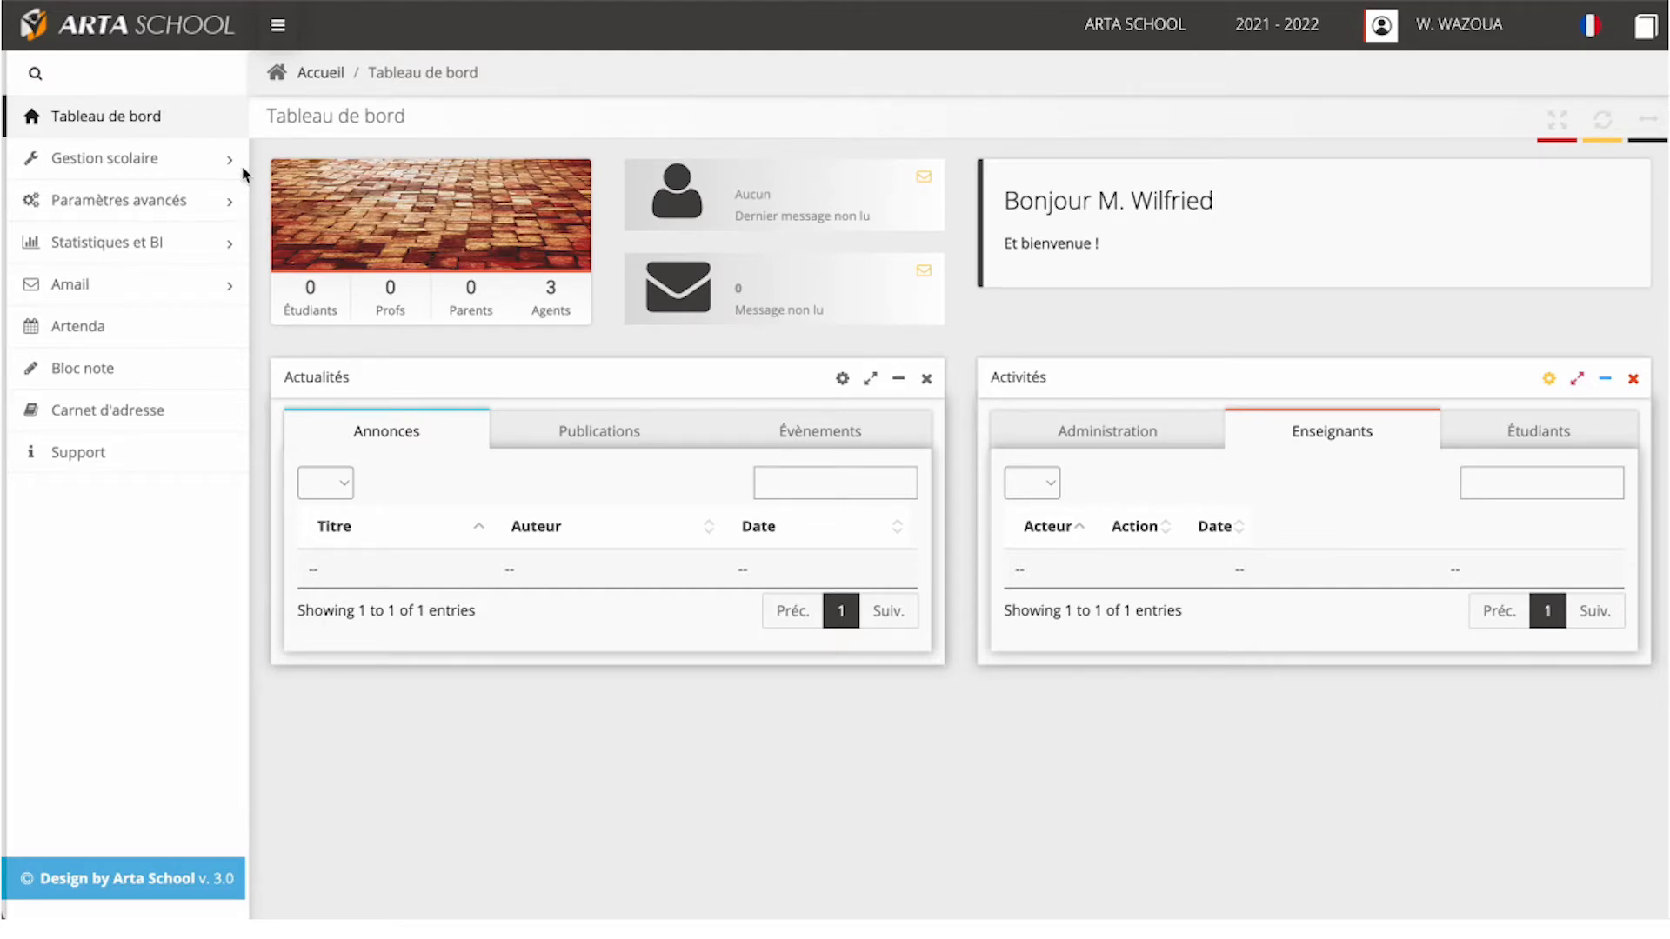
Step: Open the Matières page of Gestion des programmes within Gestion scolaire
click(164, 170)
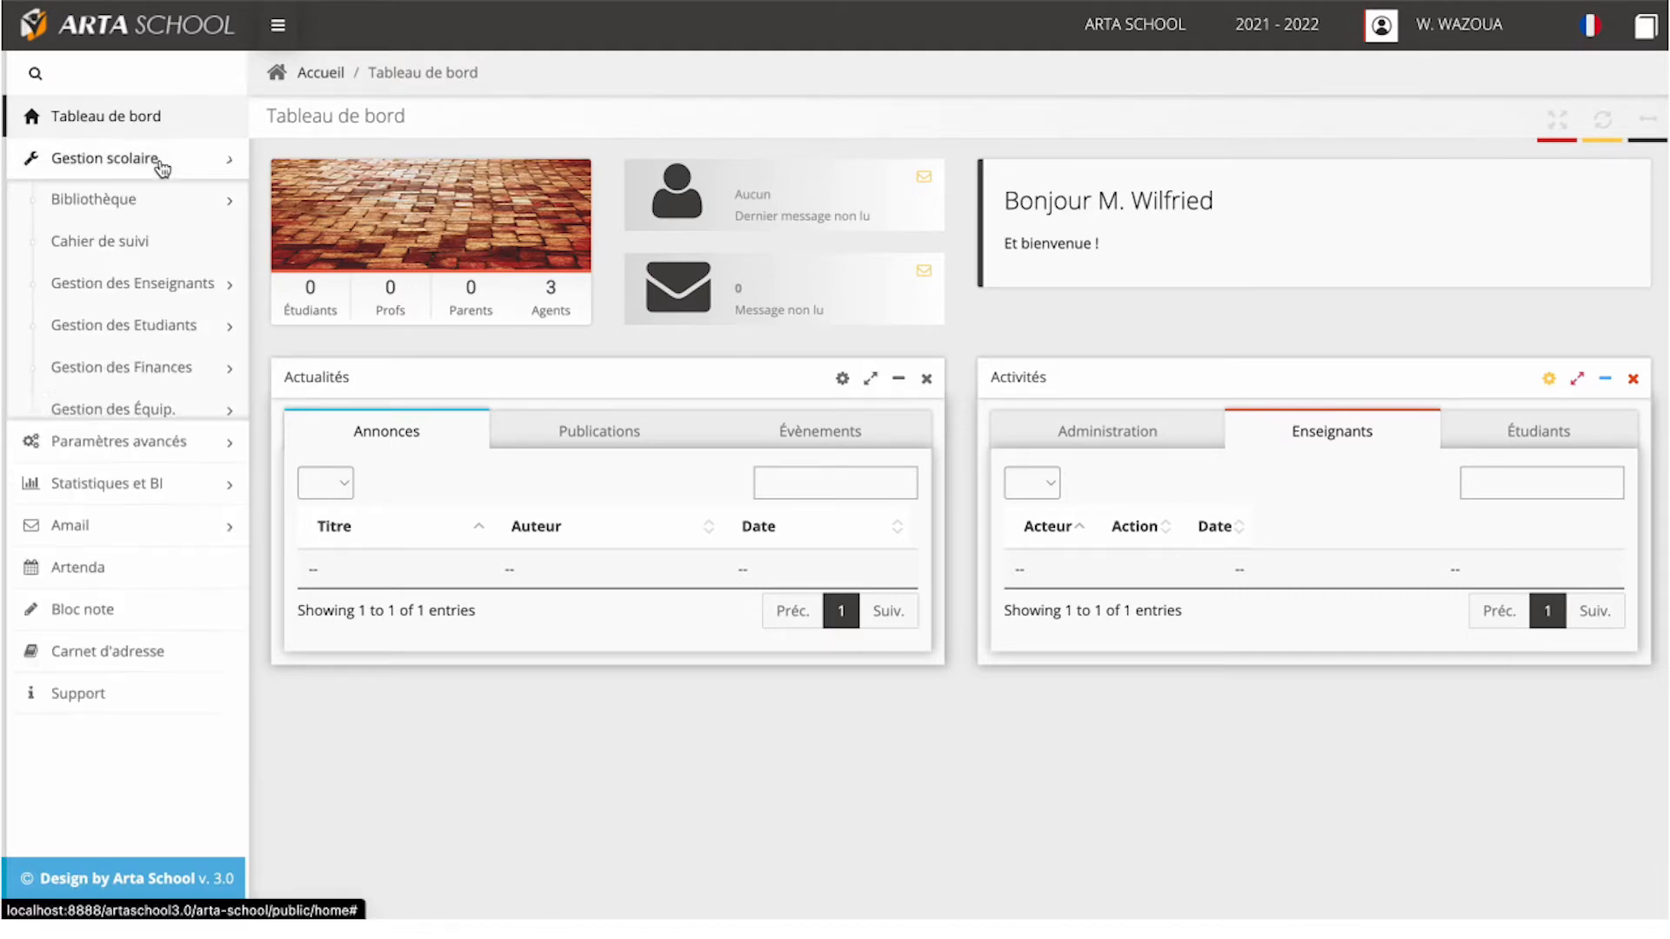
click(189, 495)
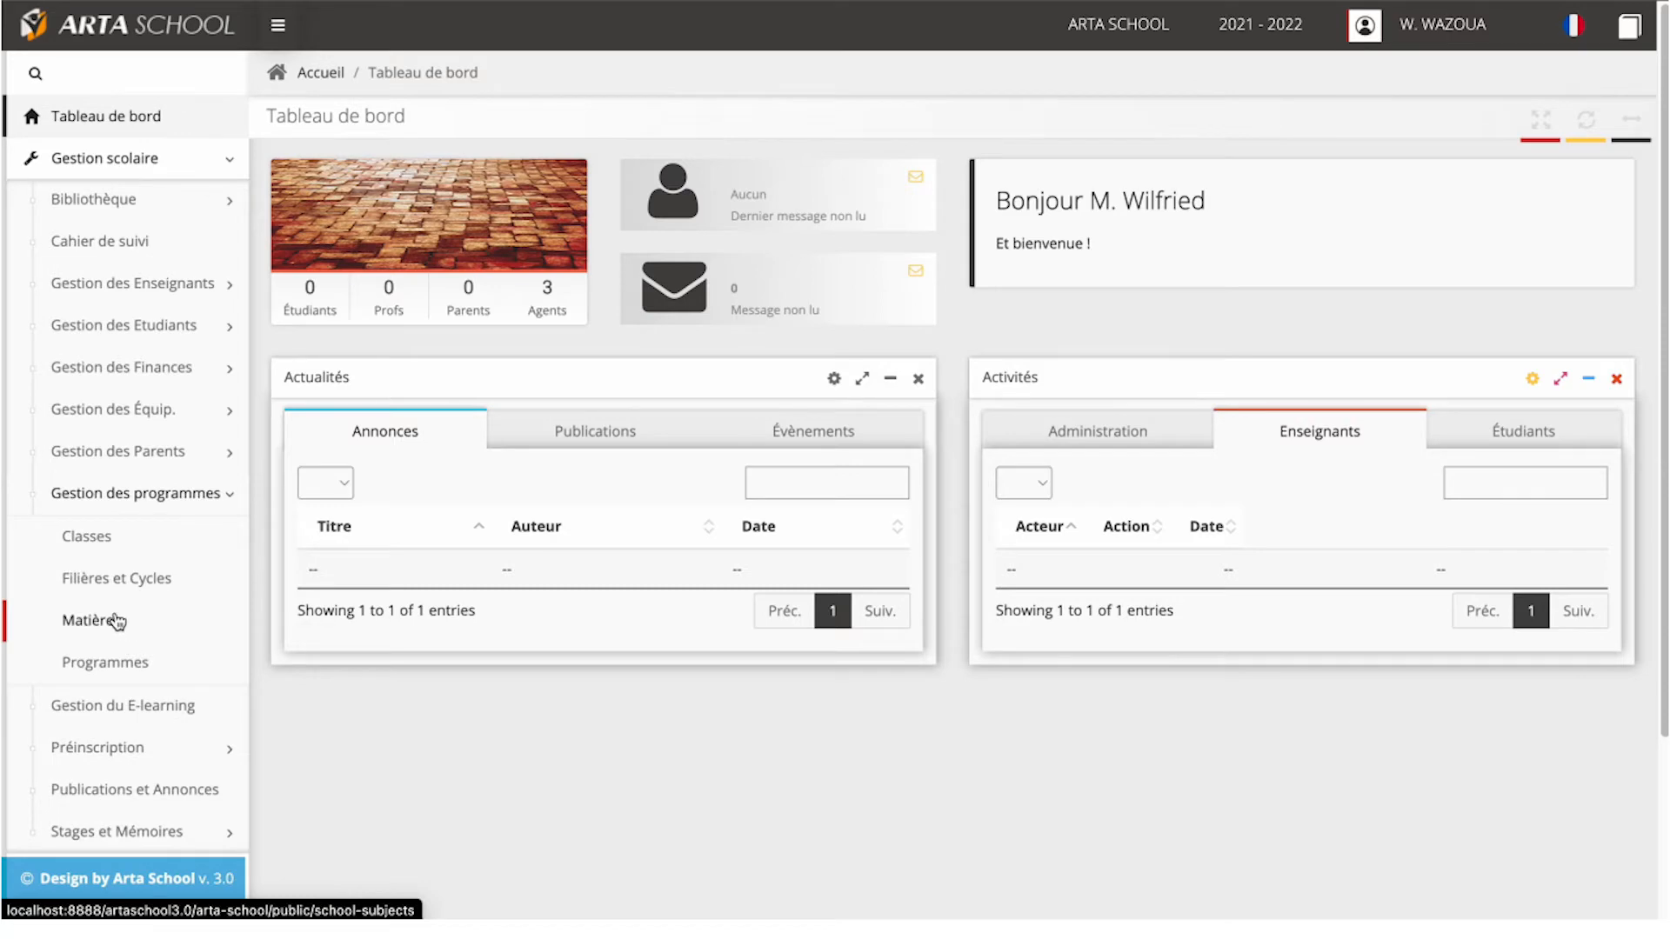
click(111, 624)
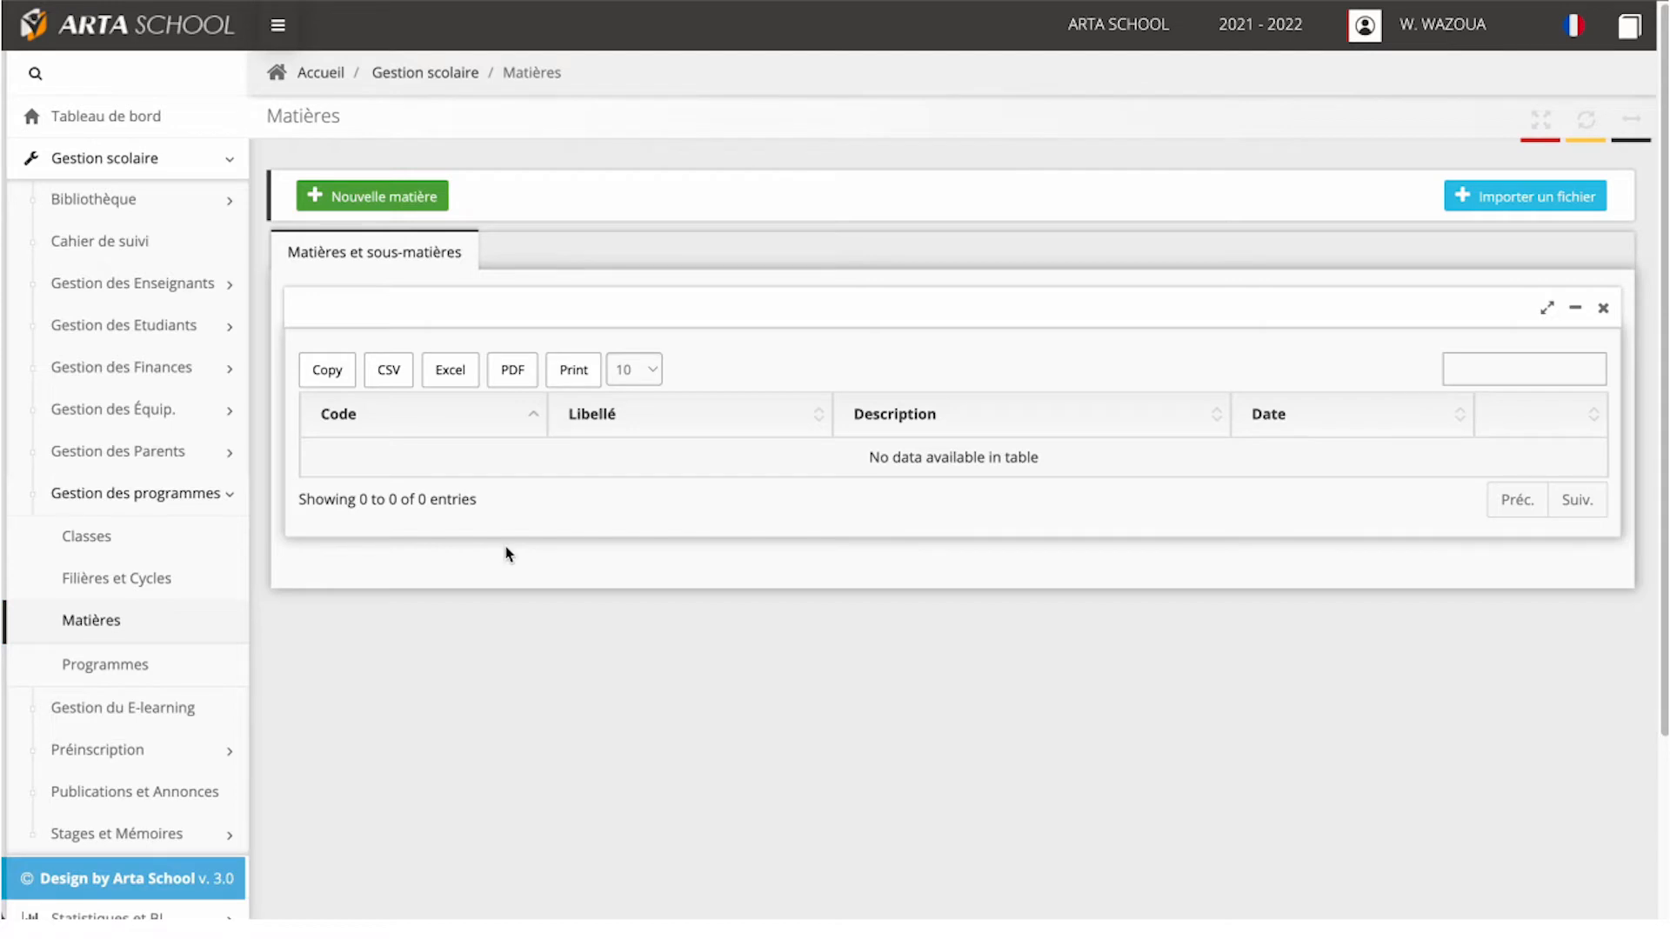
Step: Add a new subject labelled "Matière 0" with code MAT0 and description "Matière 0", without a parent subject, and save it
click(402, 198)
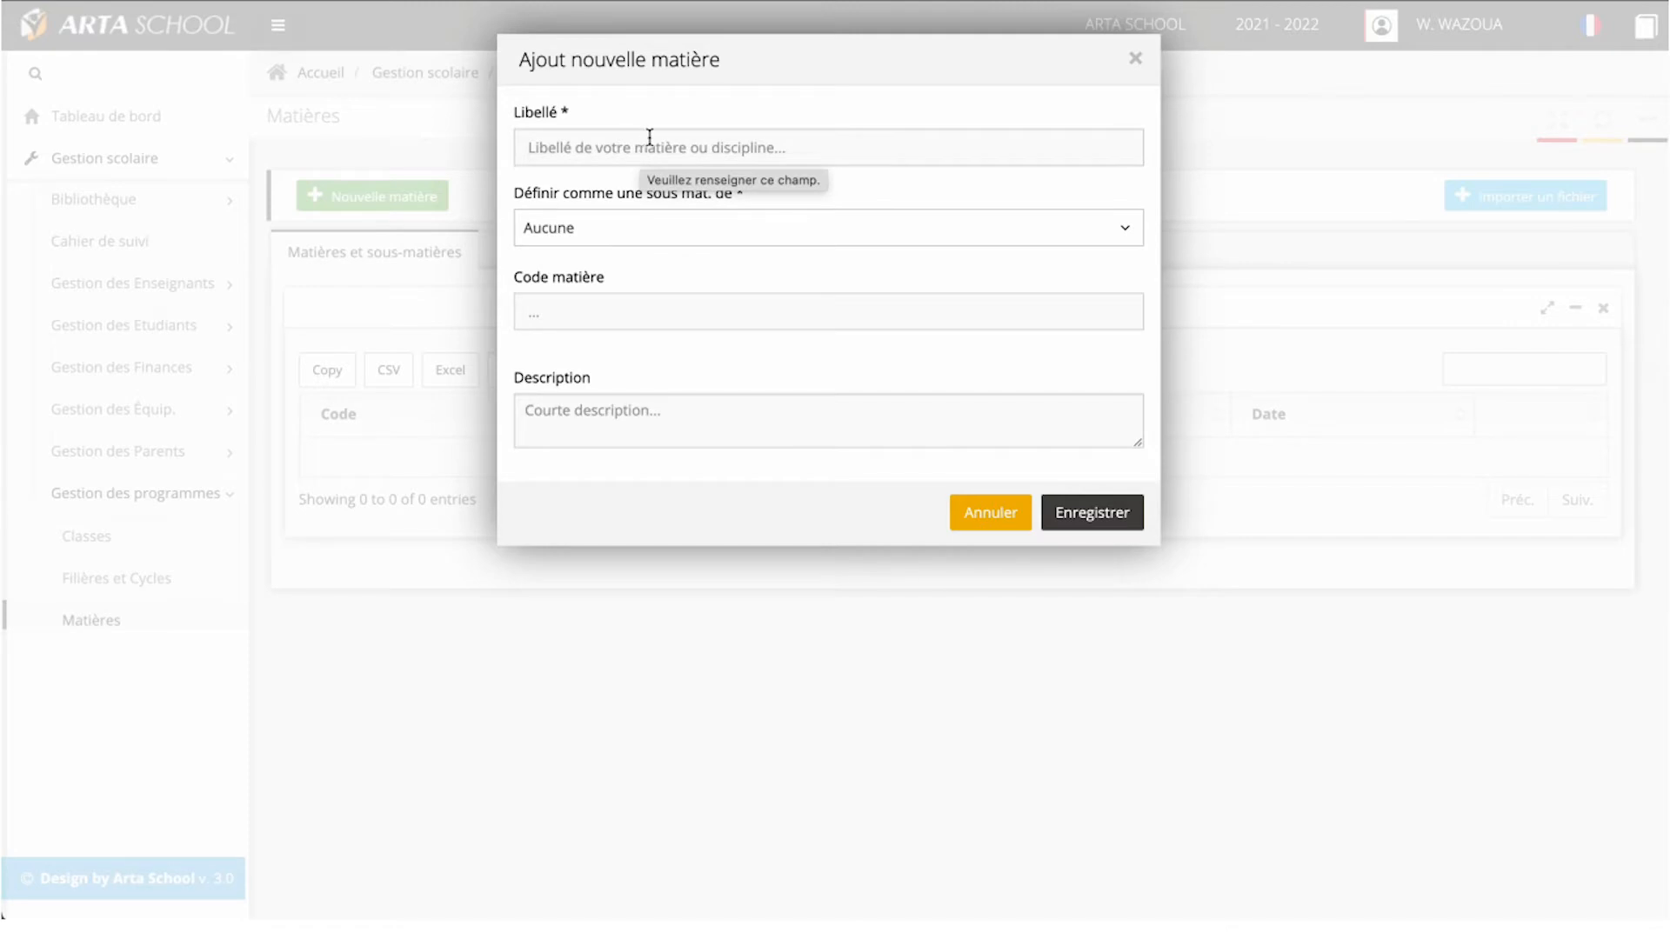
click(601, 142)
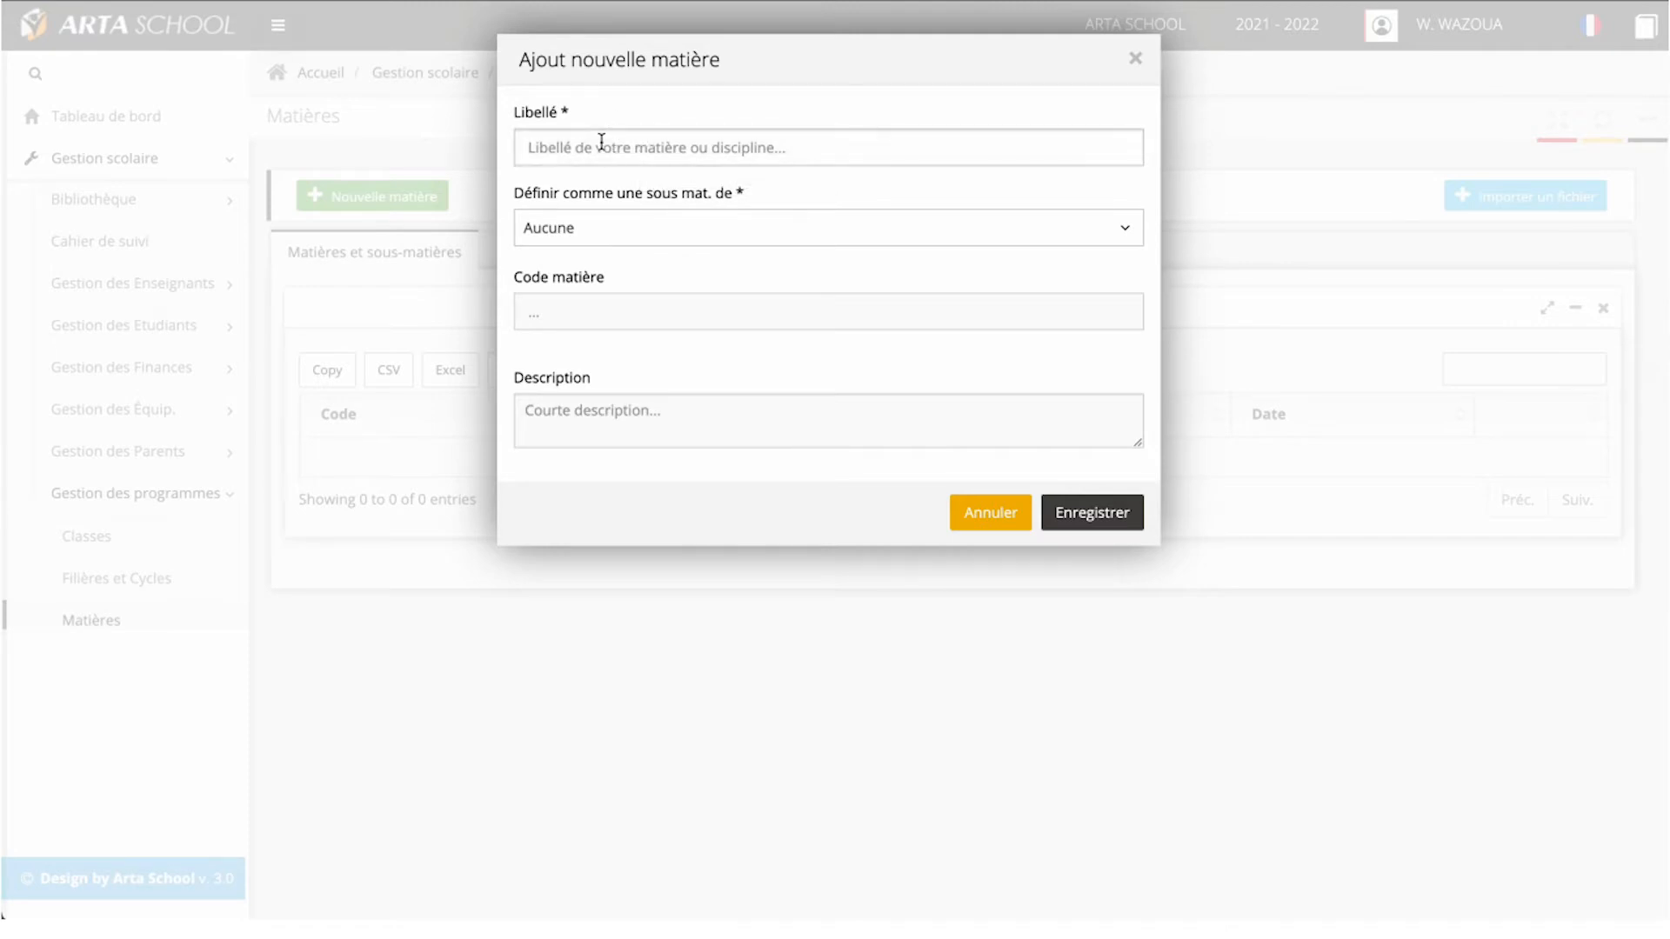
text(M)
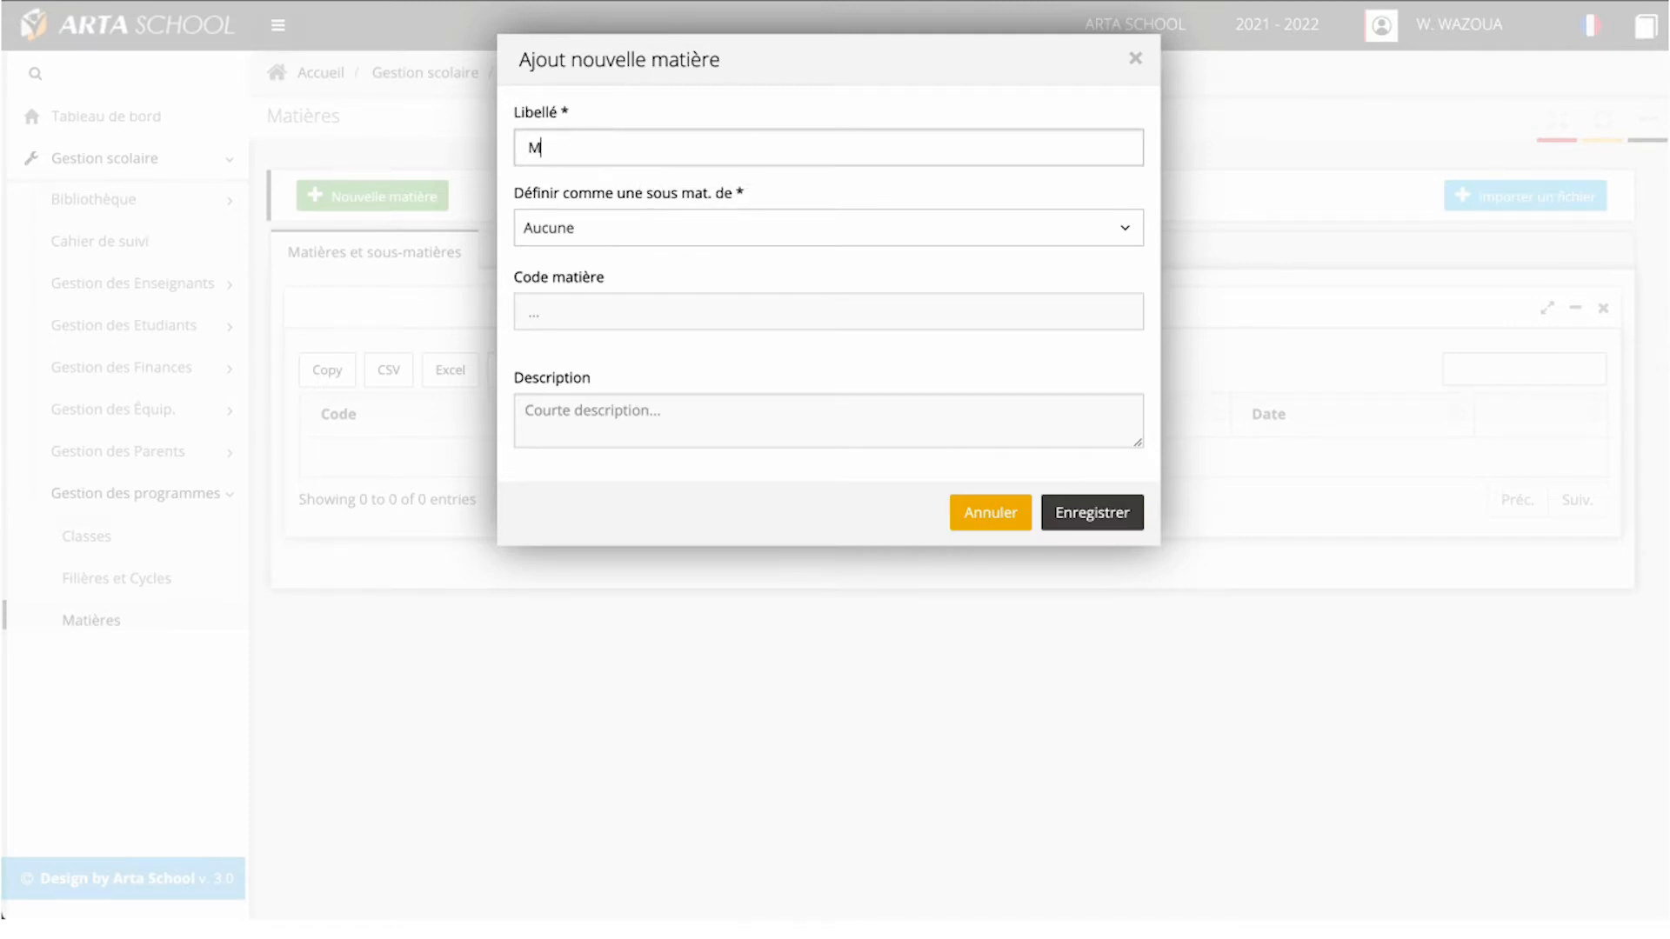
text(atière 0)
click(595, 196)
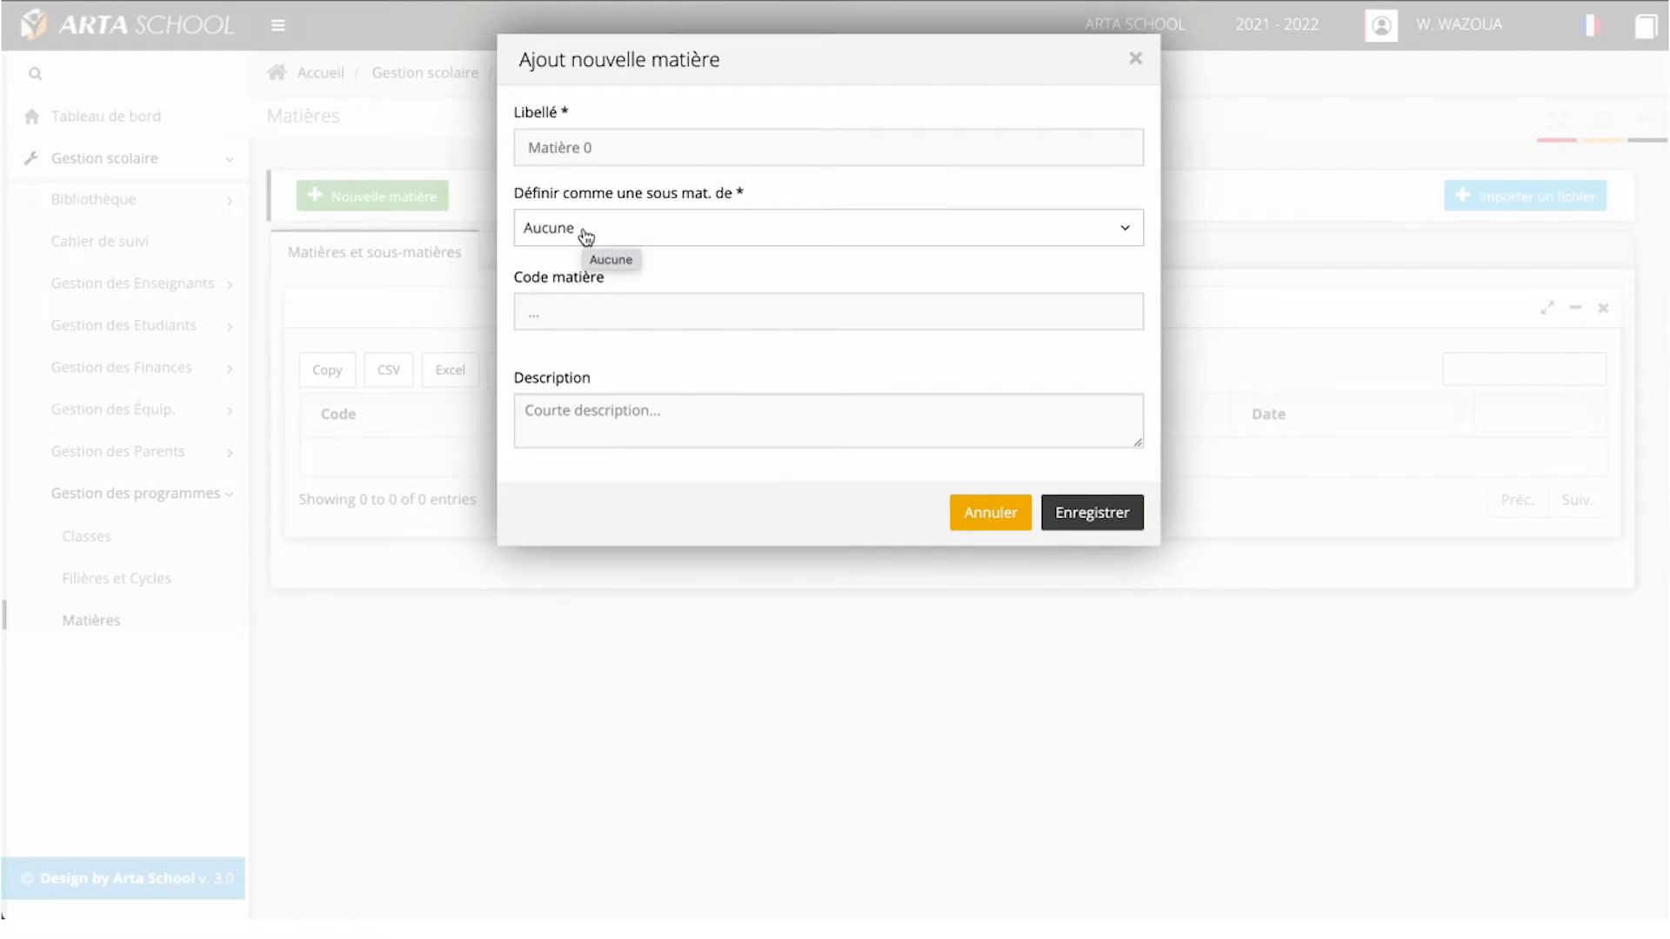
click(577, 314)
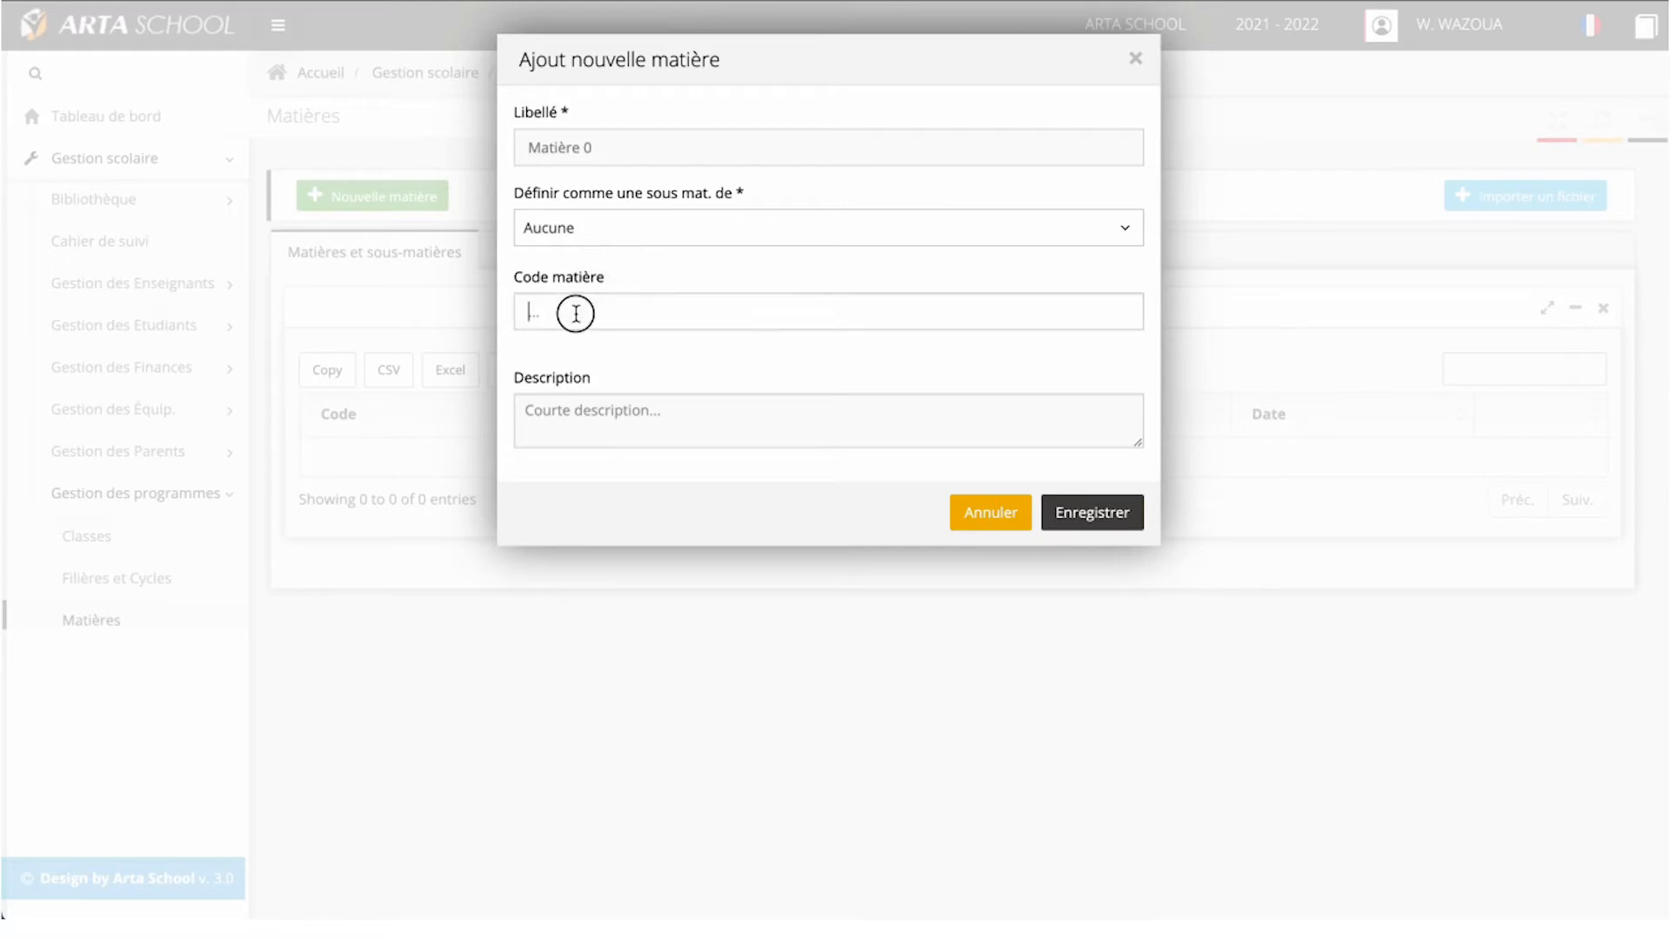
text(MAT0)
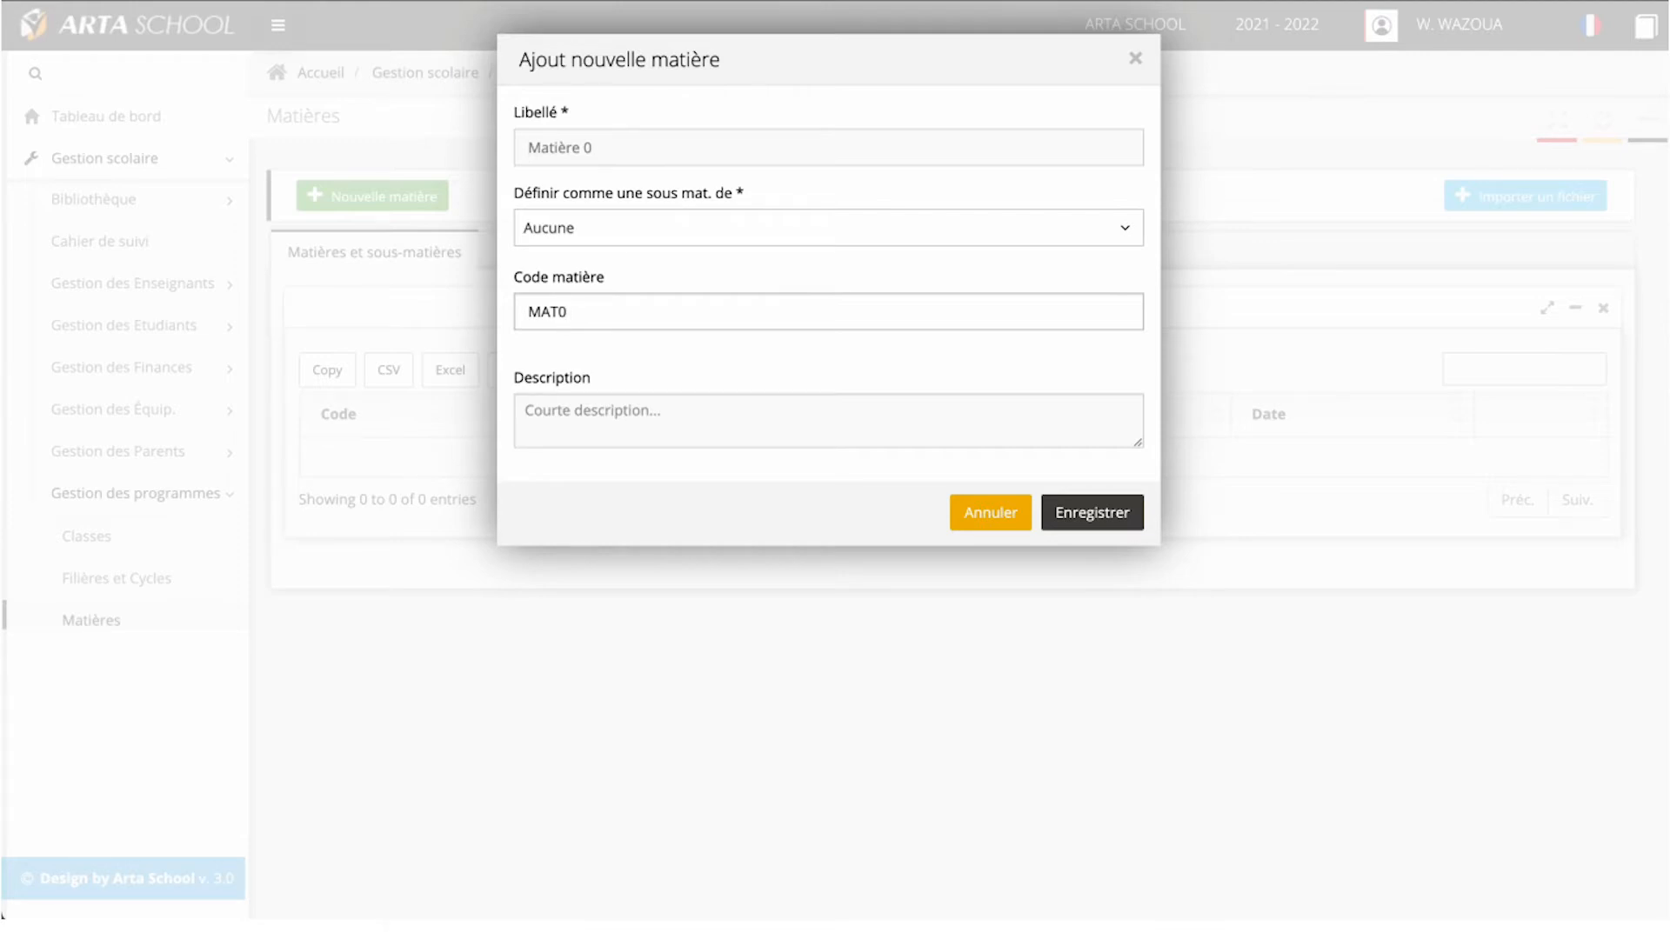
click(570, 414)
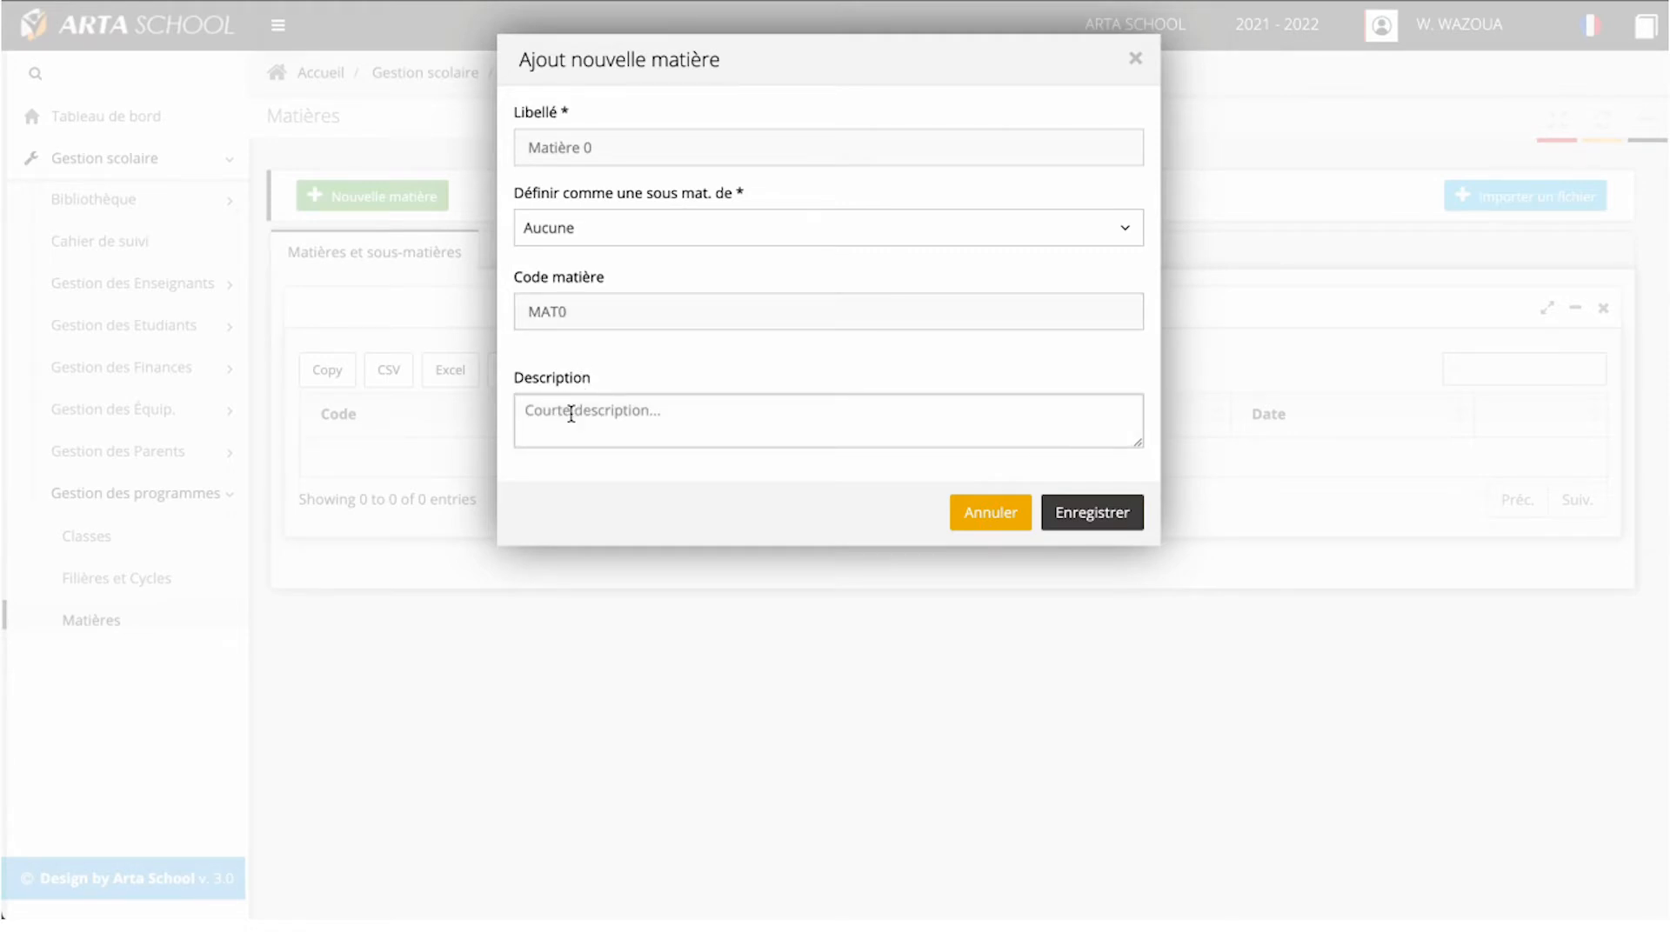
text(Matière 0)
click(1083, 515)
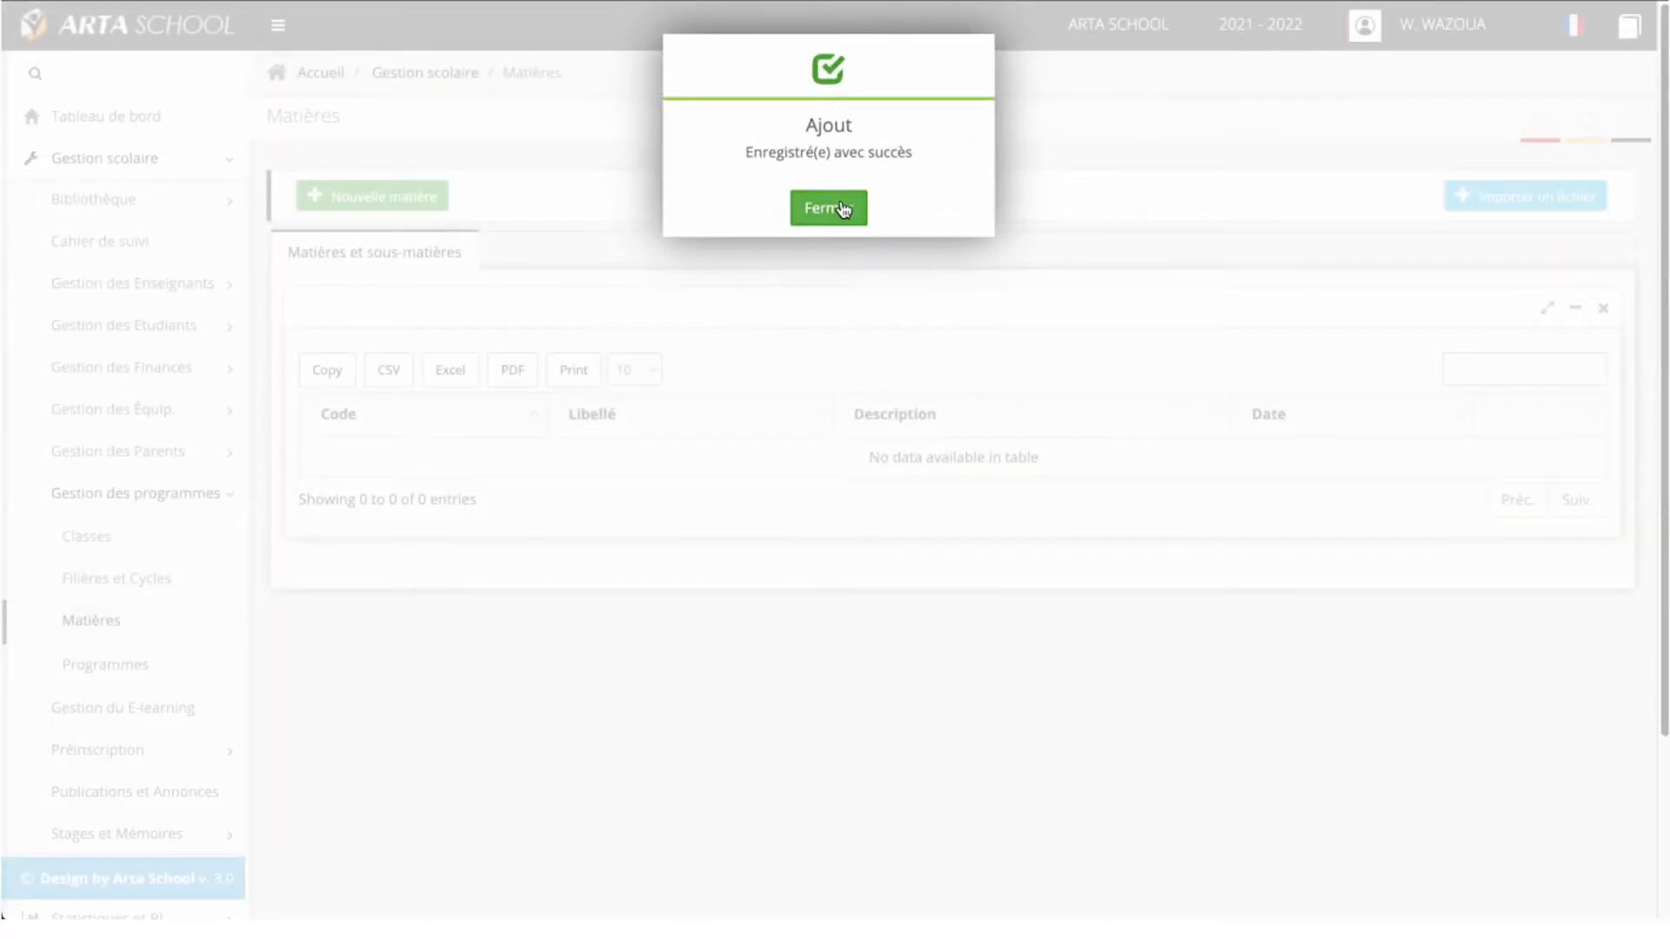
click(842, 209)
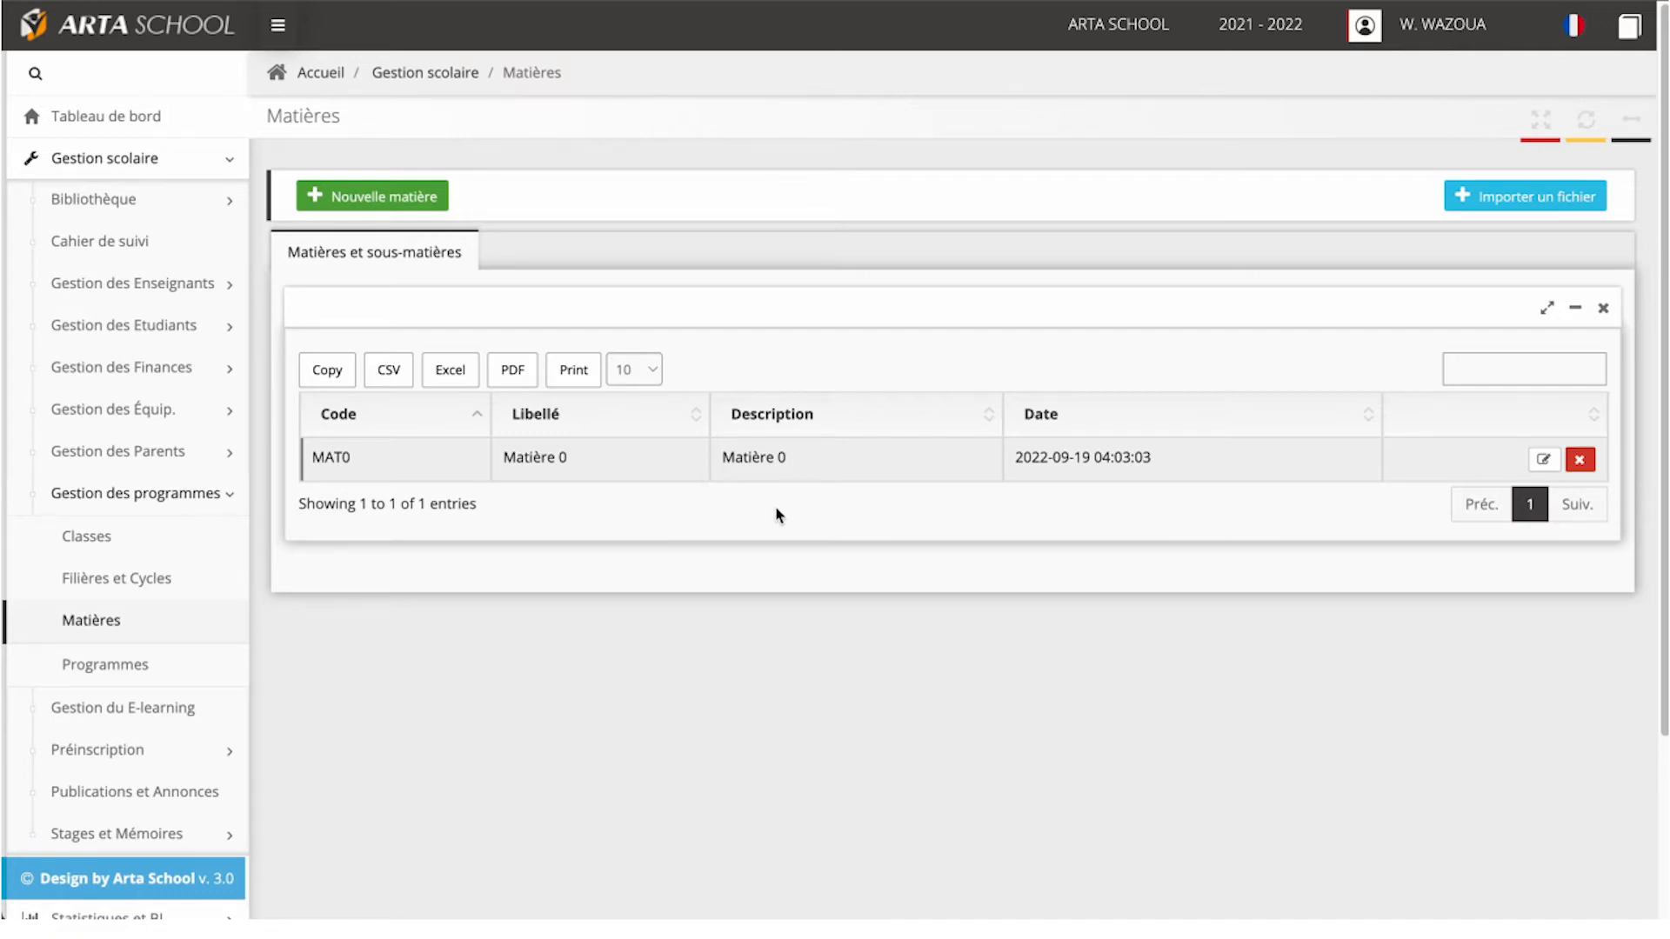
Step: Start a subject file import, download its Excel template and open it to examine the expected columns
click(1536, 203)
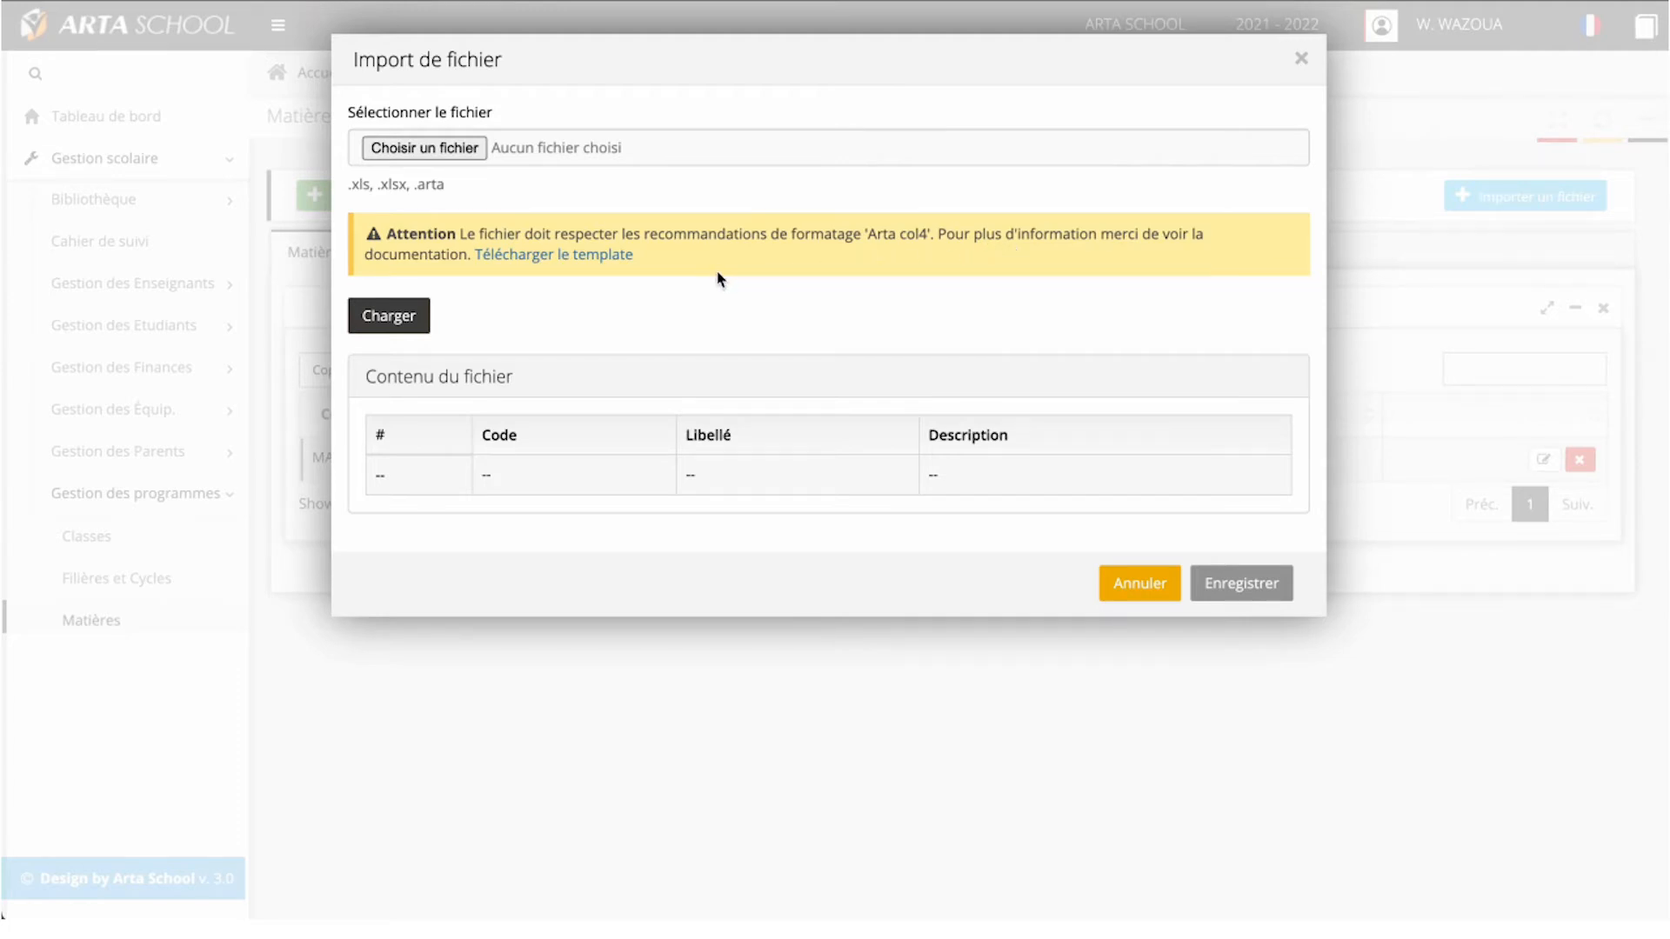
click(602, 259)
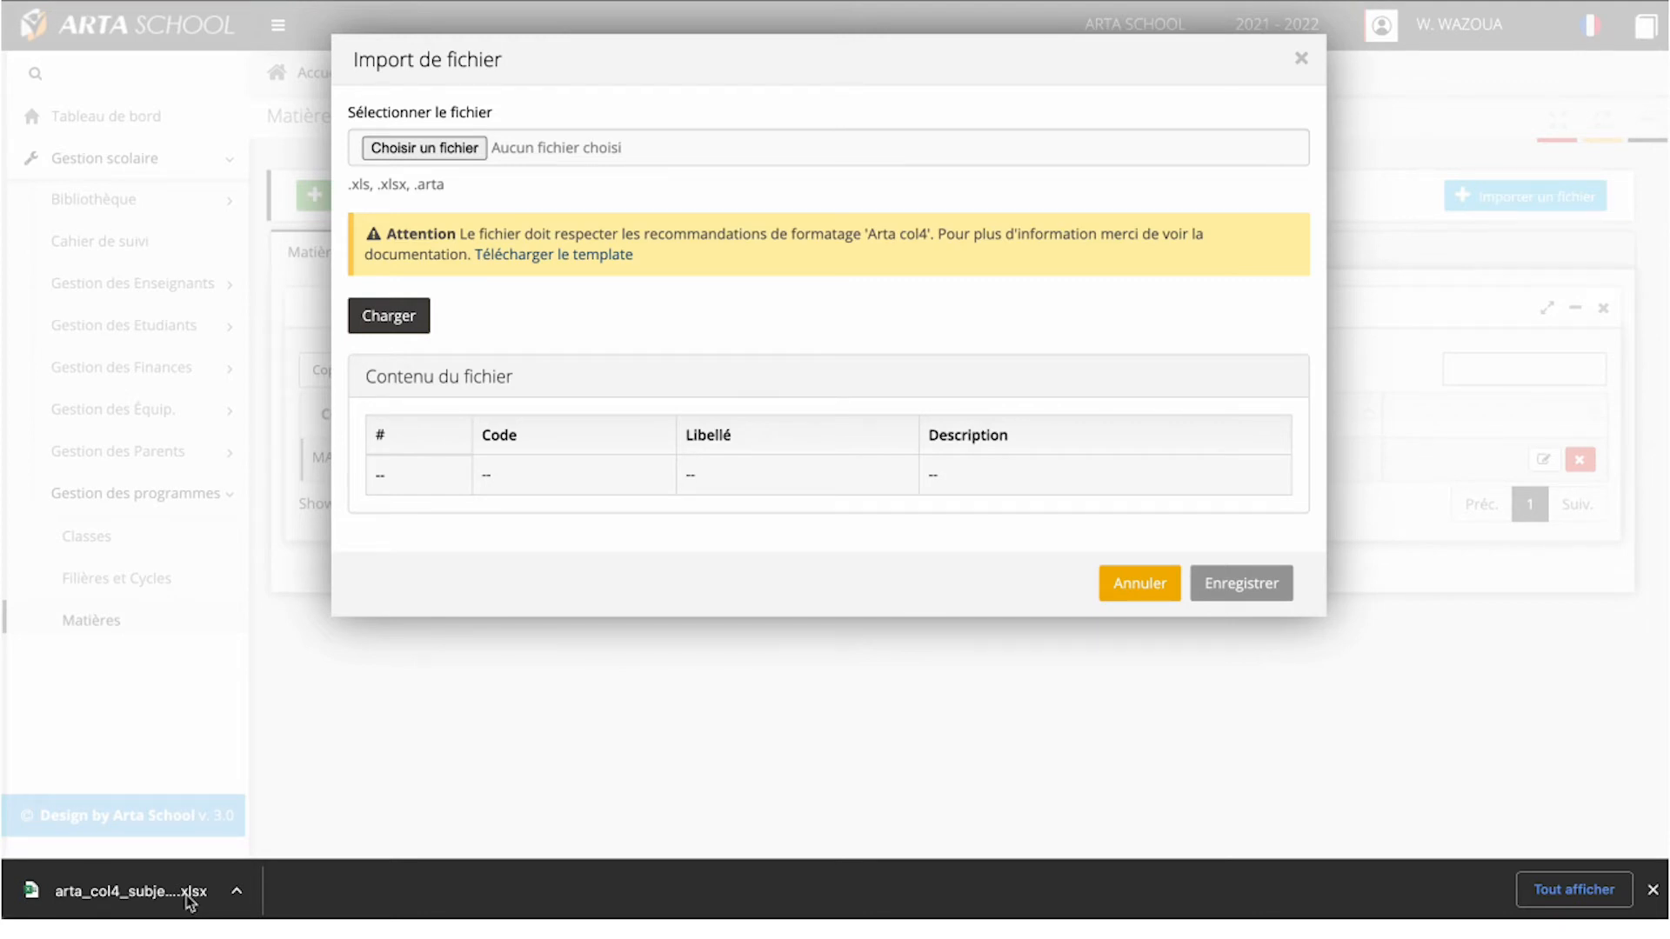
click(187, 896)
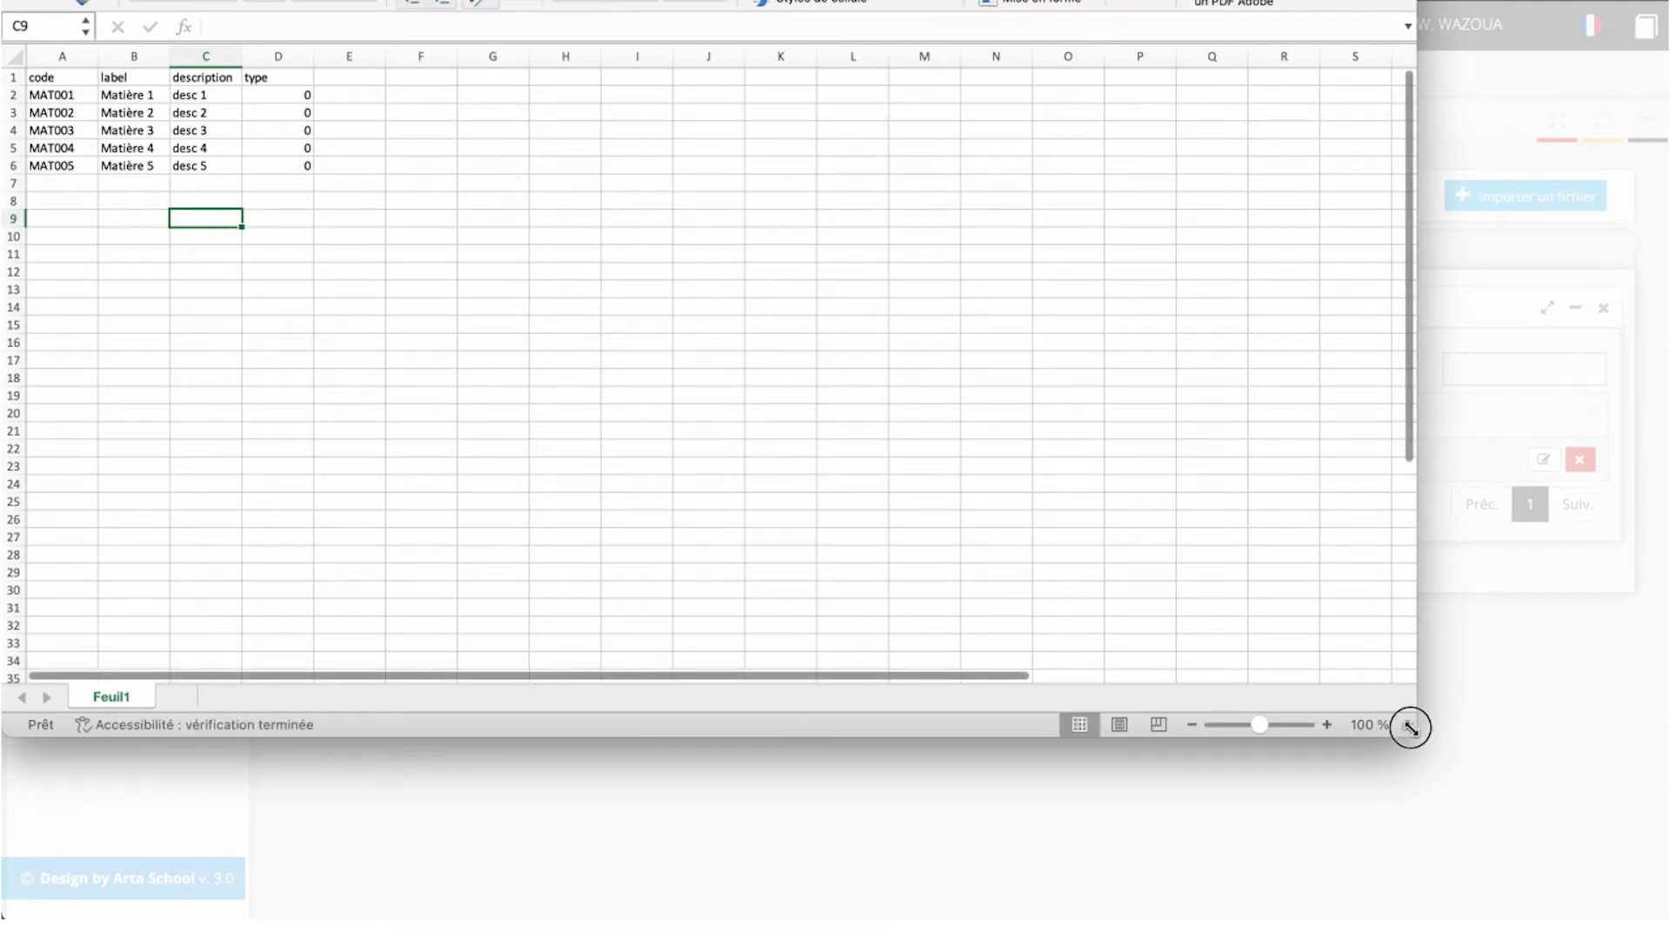
drag(1410, 728, 1667, 920)
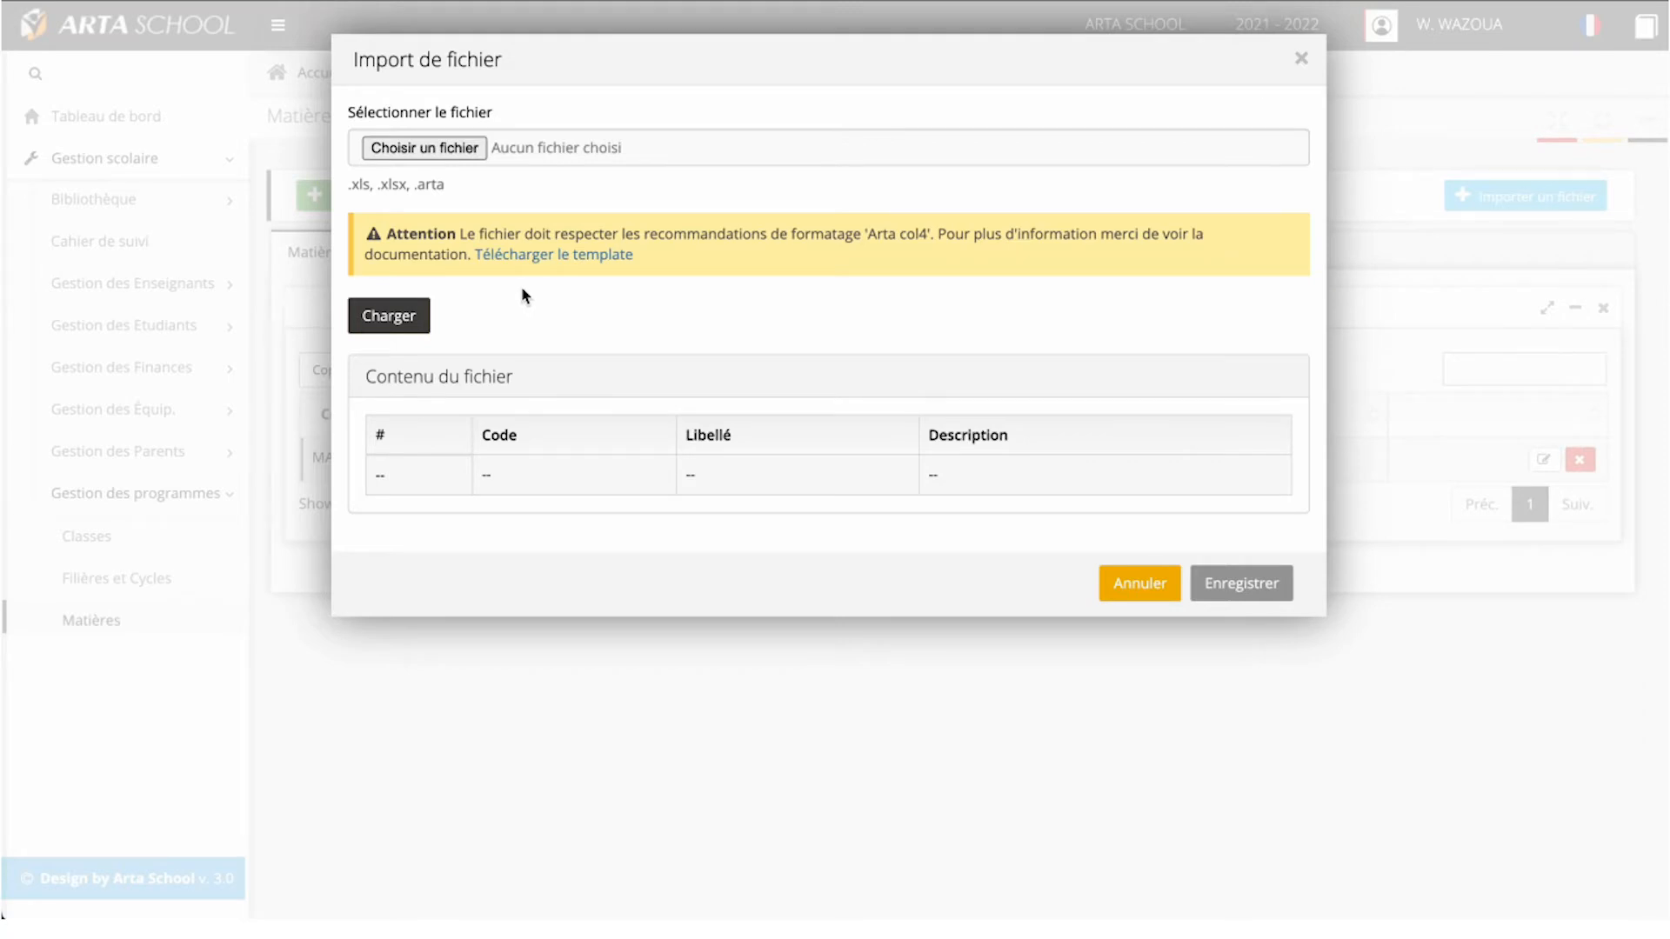
Step: Load subjects.xlsx from the Demo AS folder, review its rows and save the imported subjects
click(458, 150)
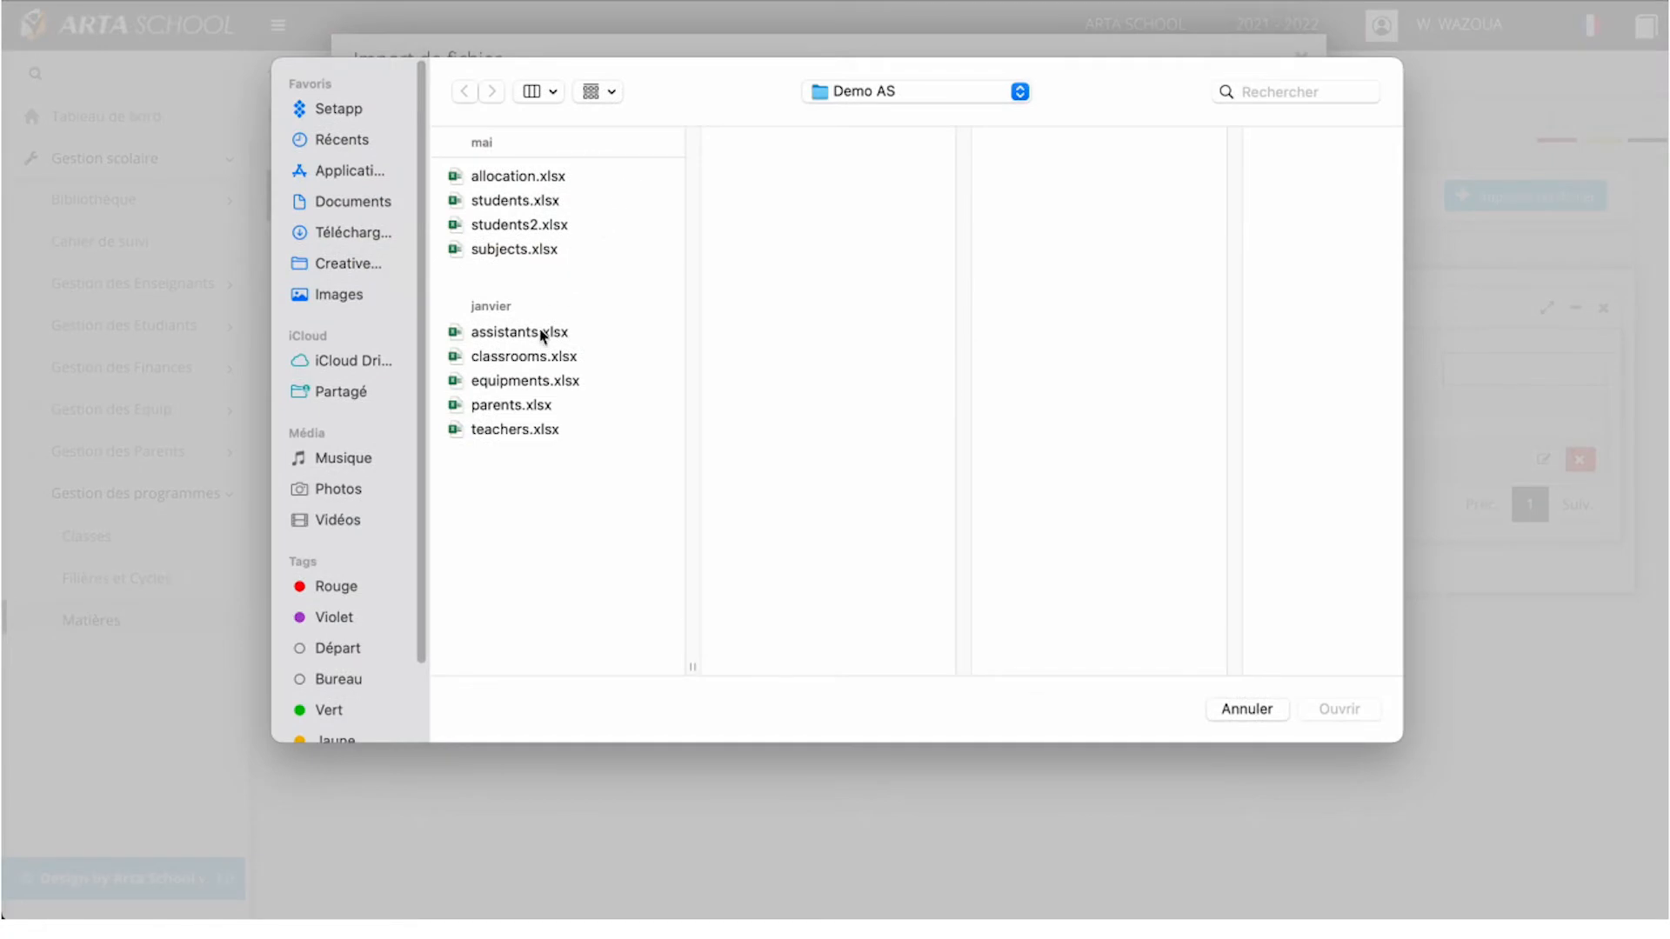
double_click(517, 251)
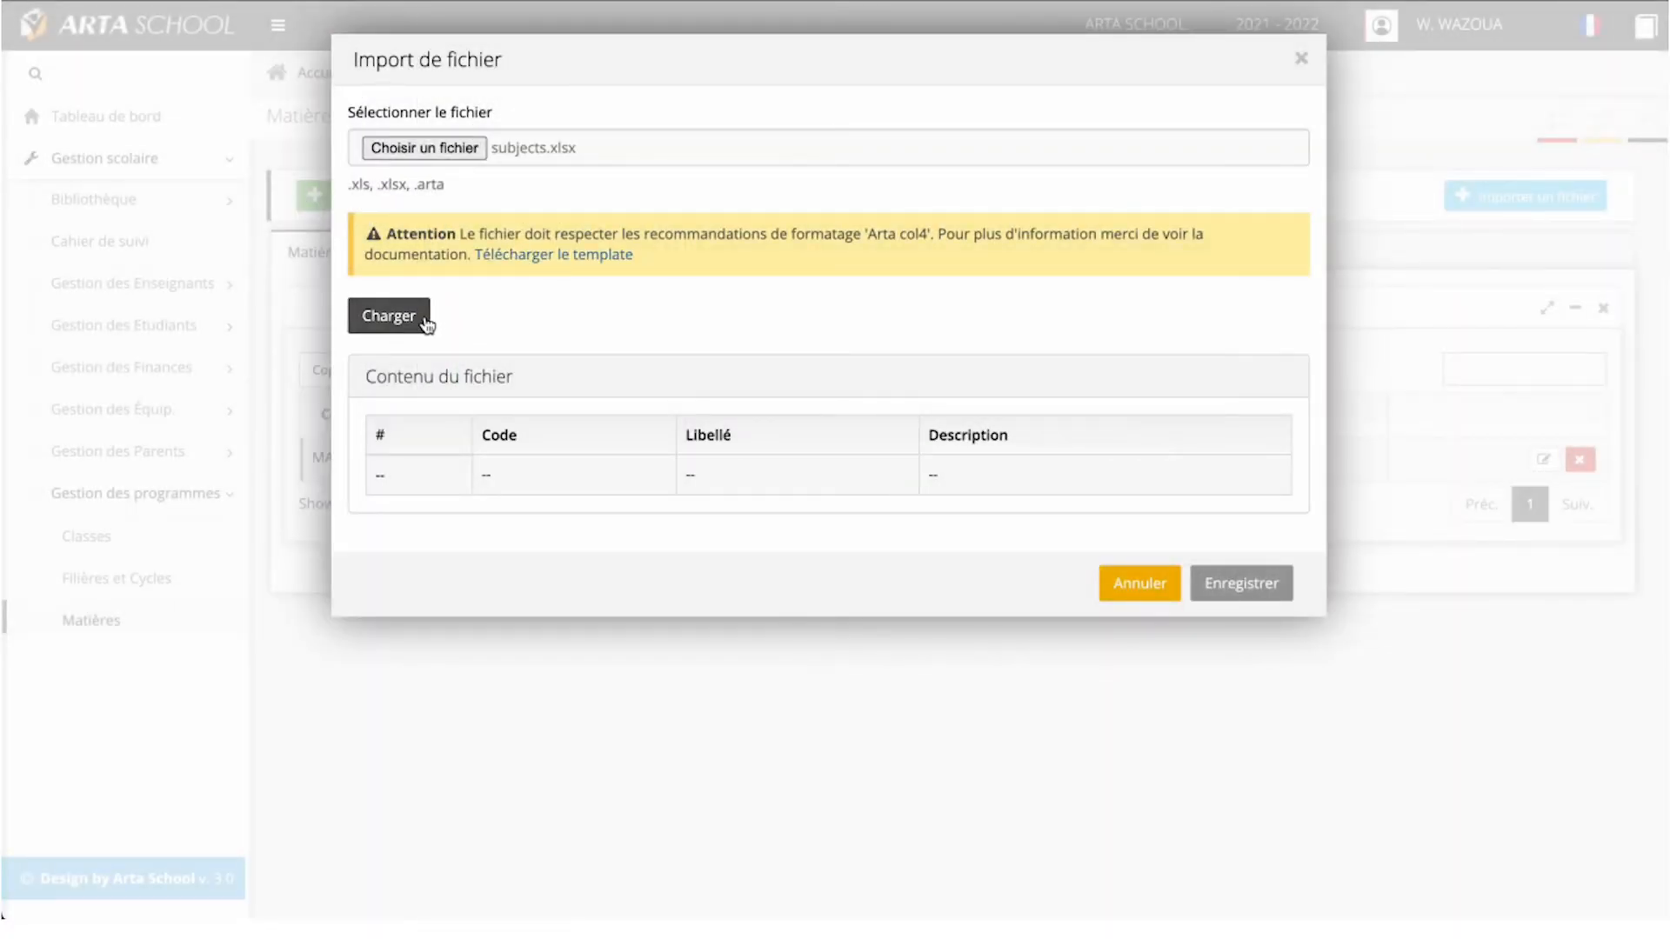
click(405, 325)
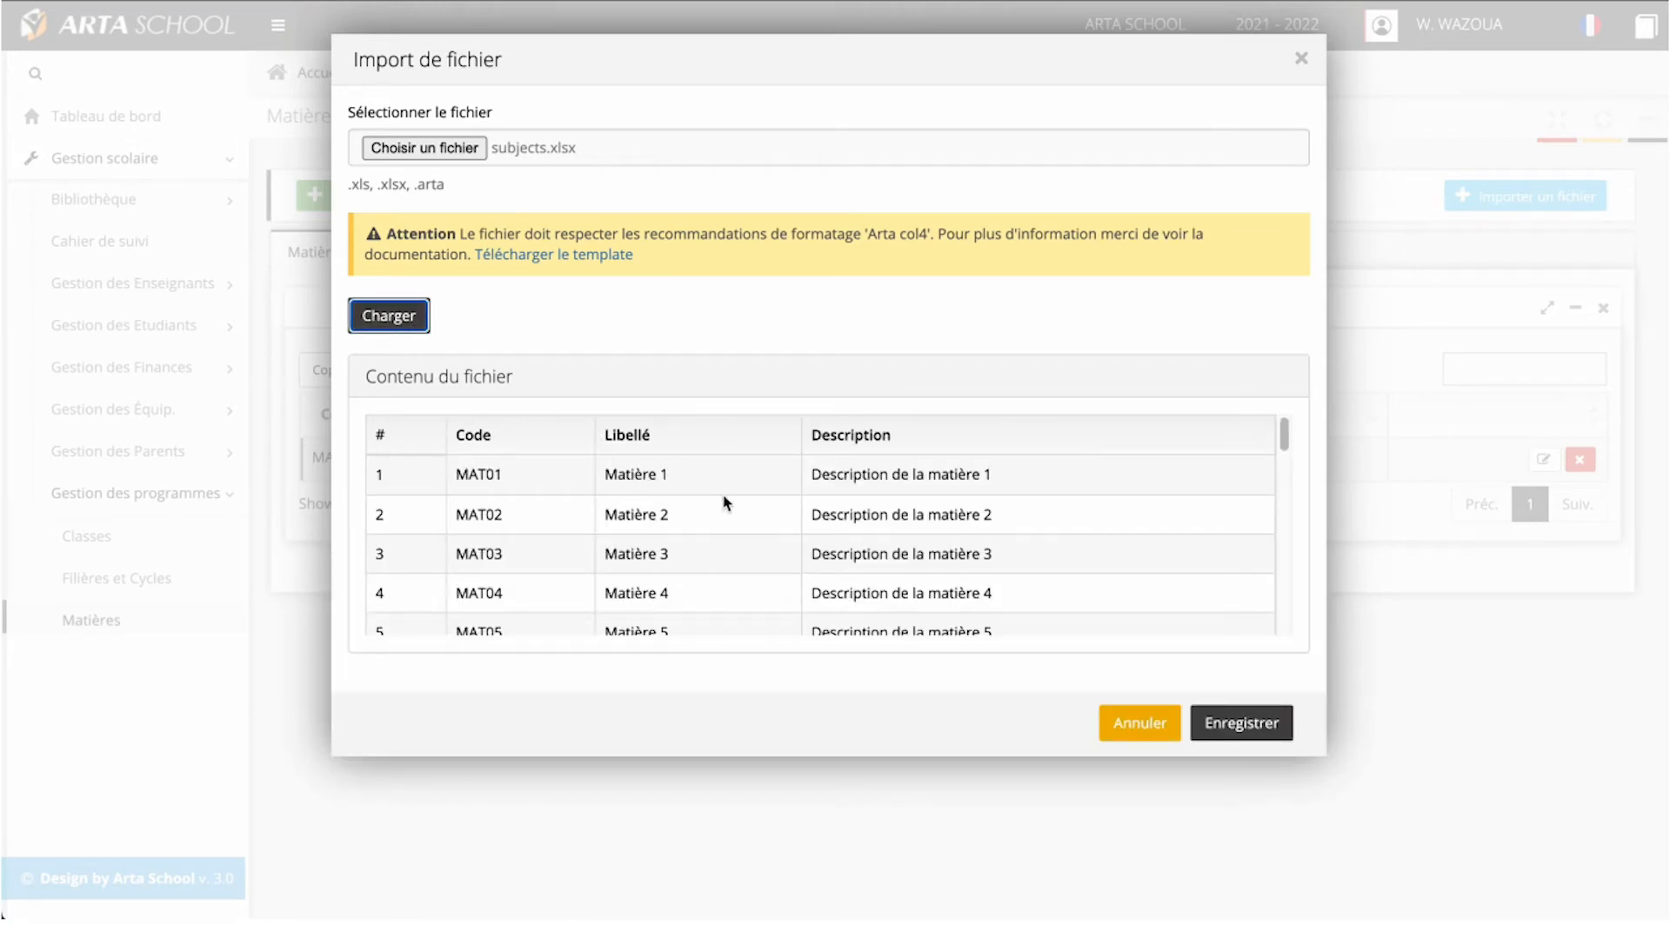
scroll(796, 527, down, 6)
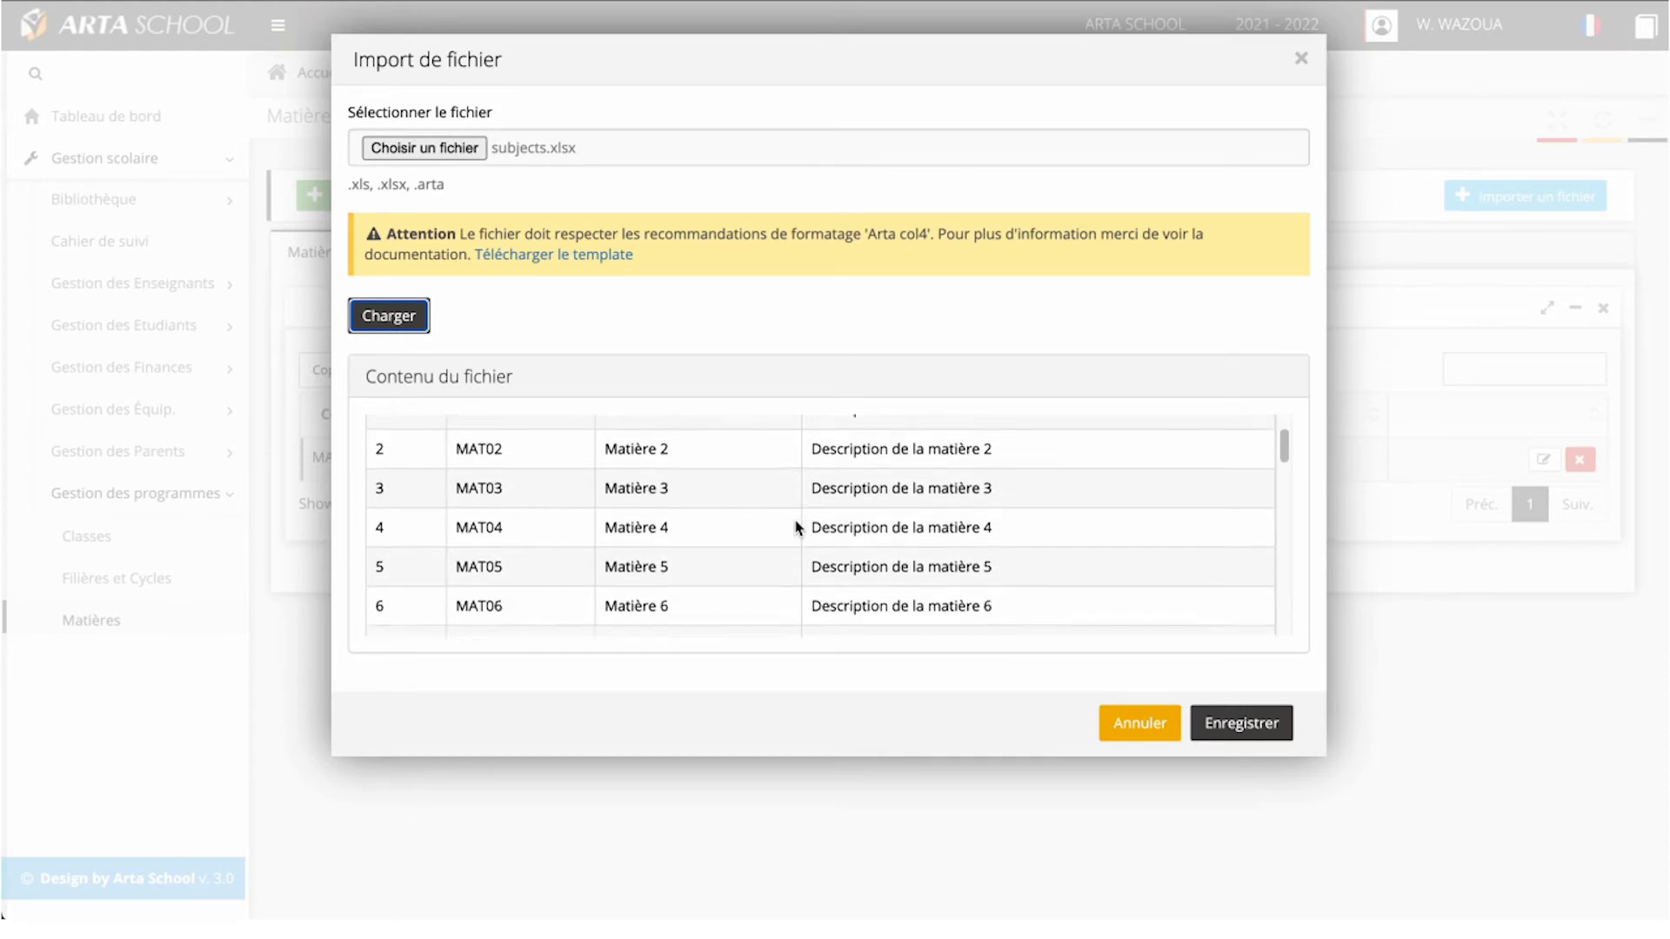
scroll(796, 527, down, 5)
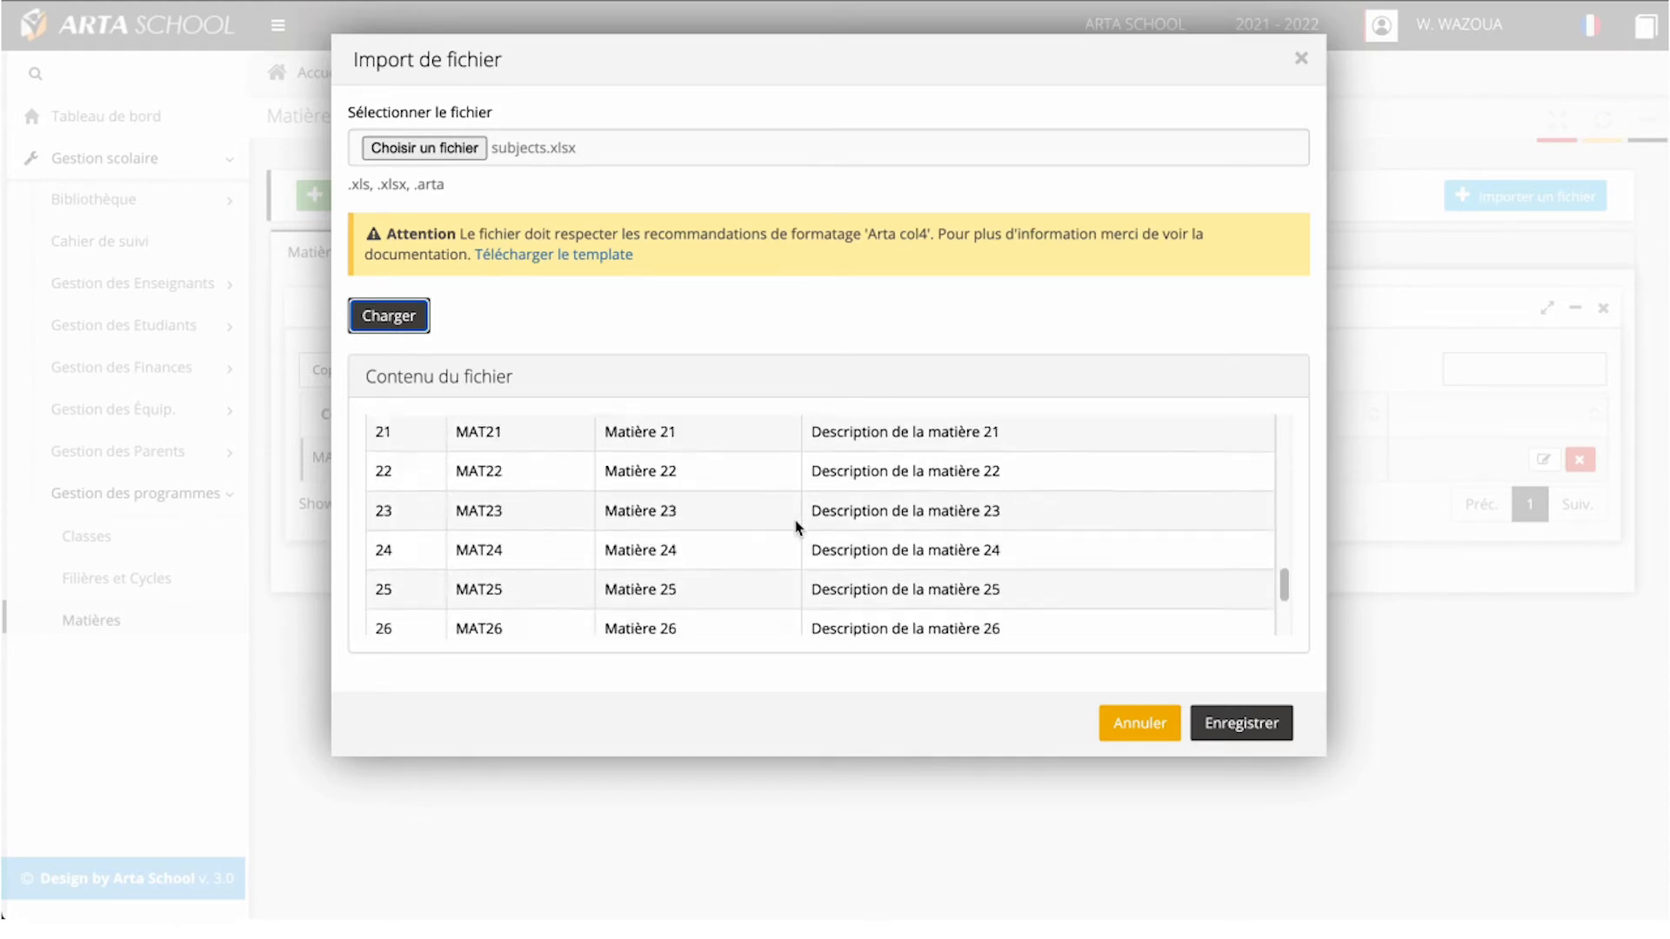
click(1261, 734)
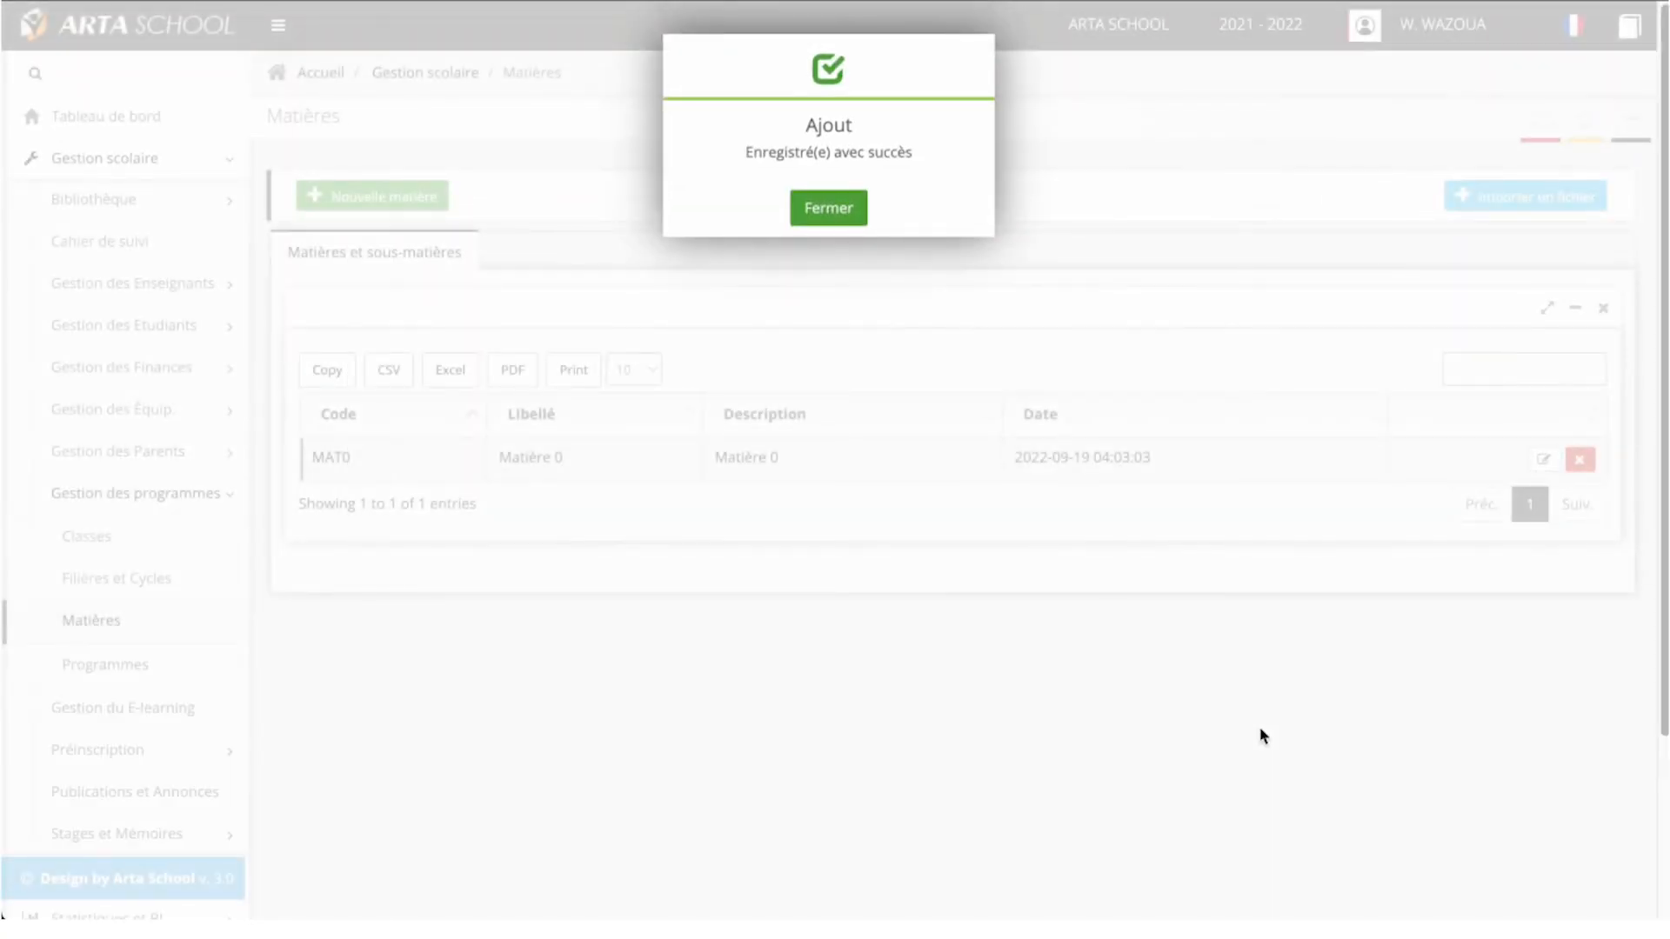
click(858, 212)
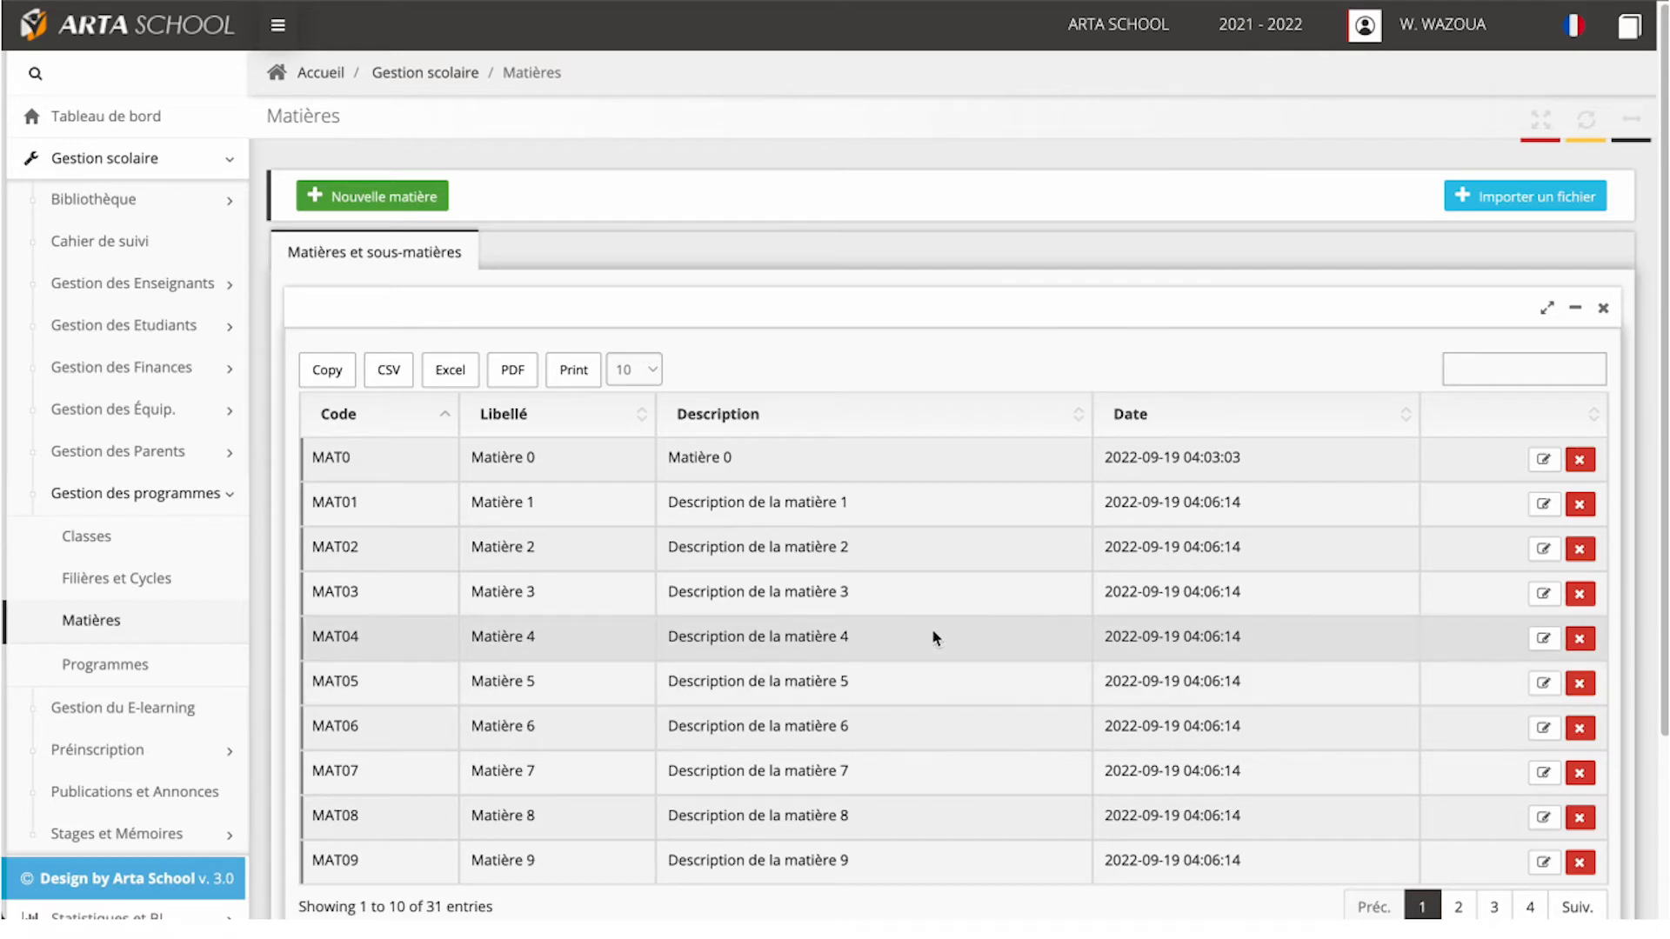
Step: Change Matière 0's code to MAT00 and its description to "Description de la matière 0", and save the update
click(1543, 461)
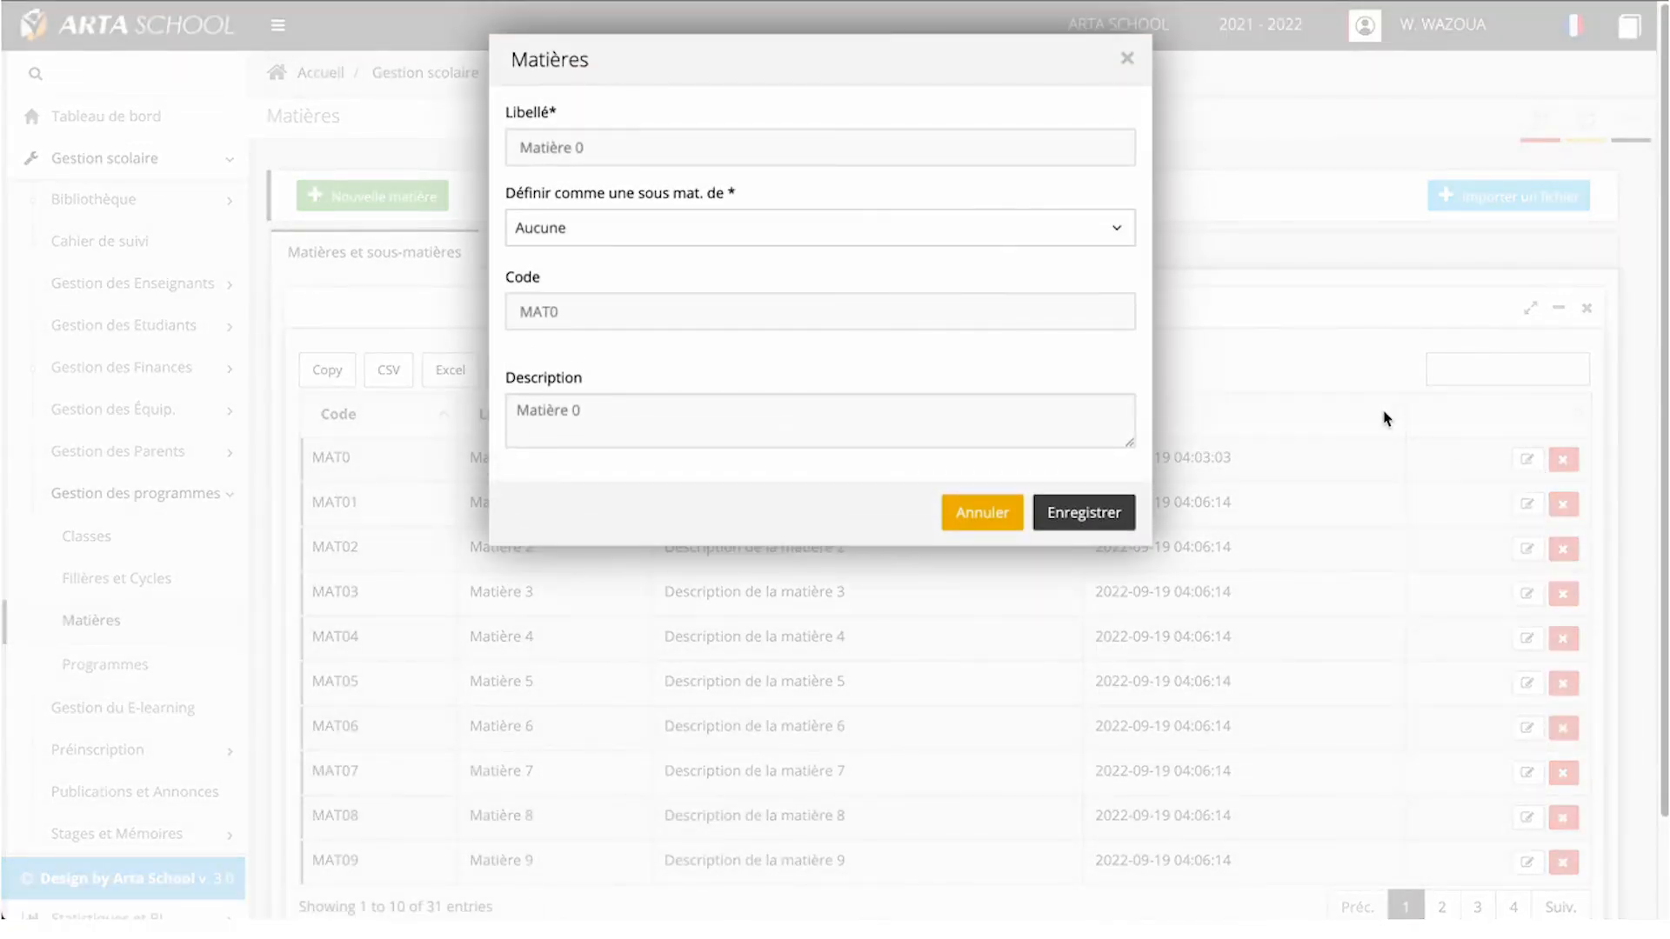
click(714, 147)
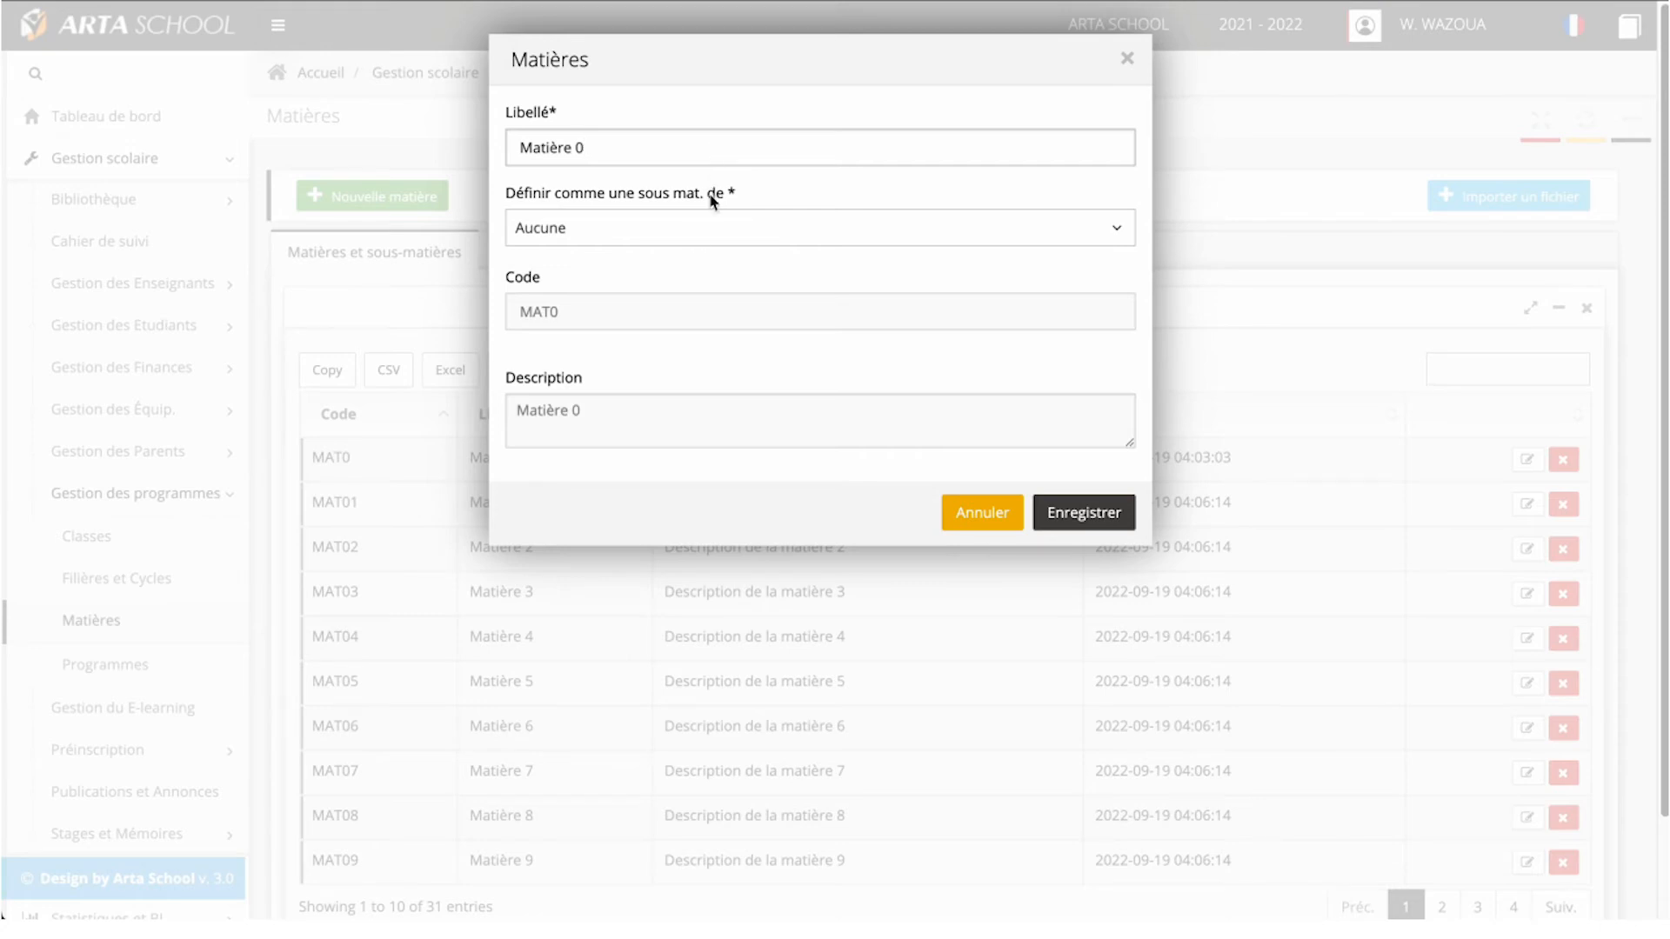
click(641, 317)
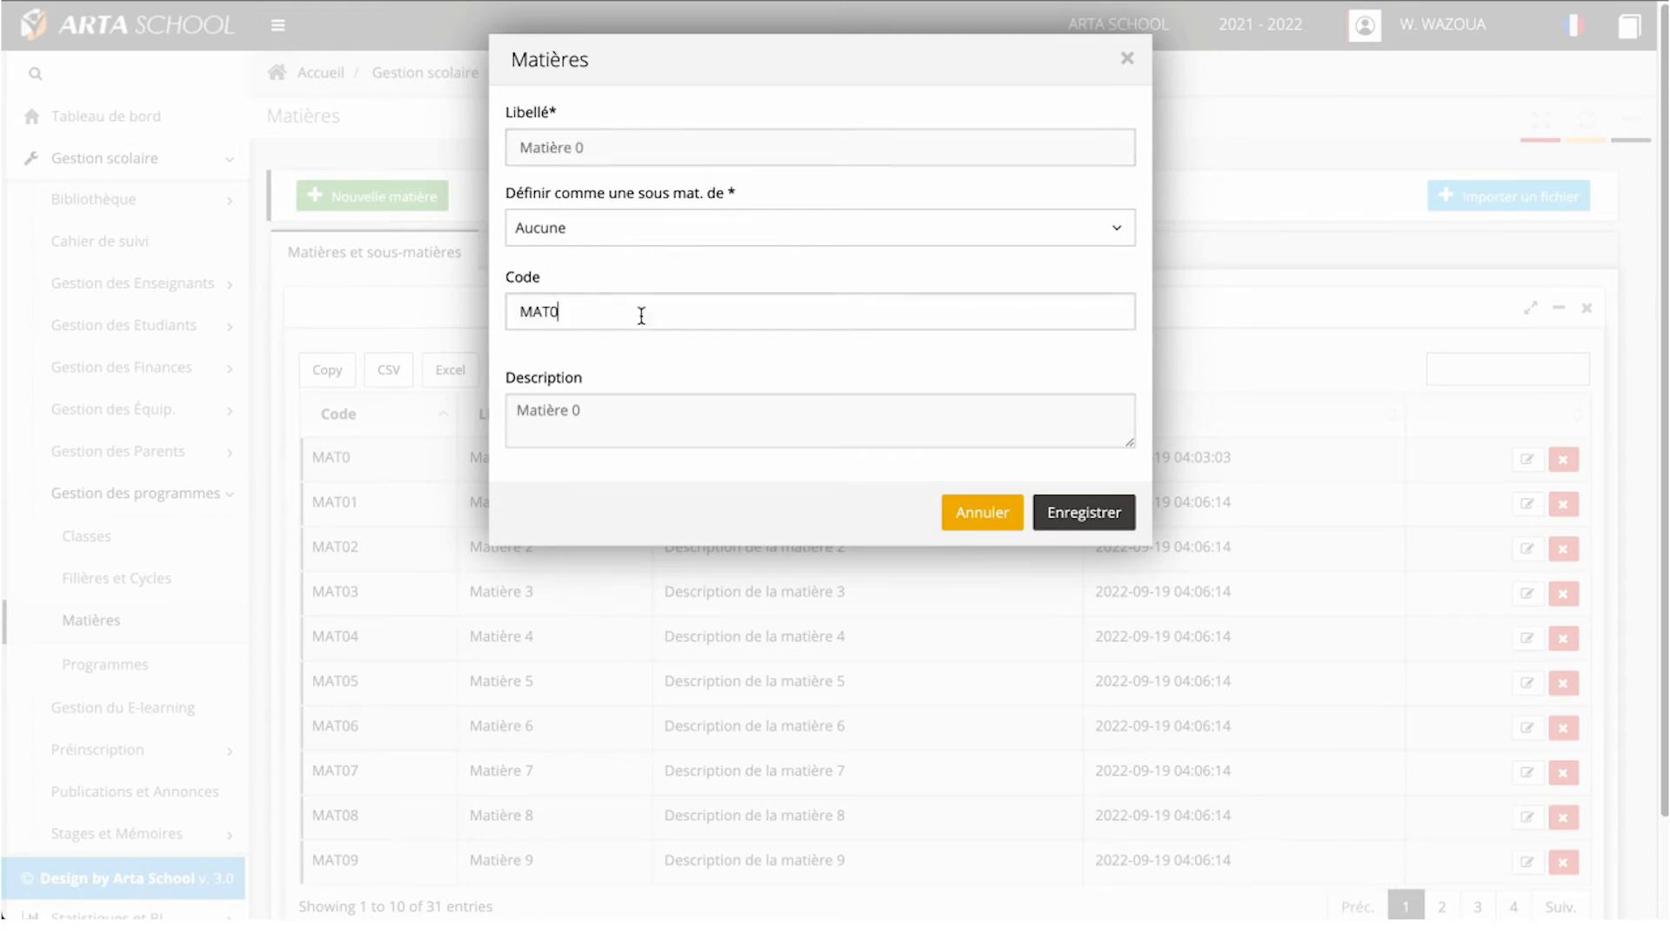
text(0)
drag(597, 409, 501, 409)
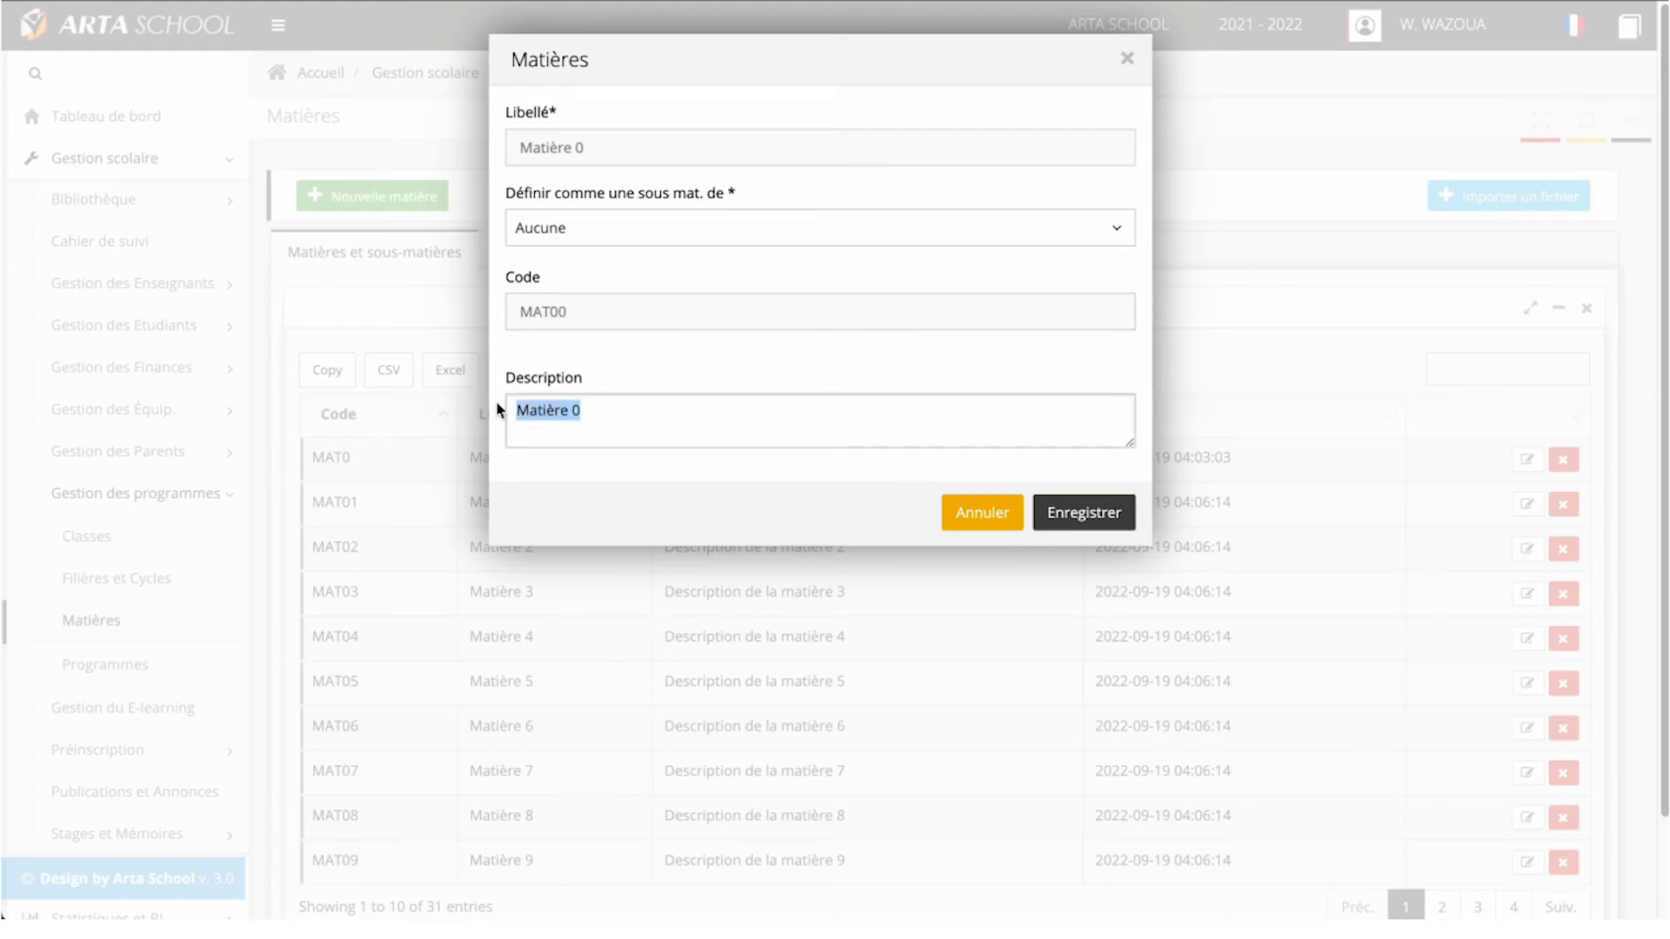
text(Descrip)
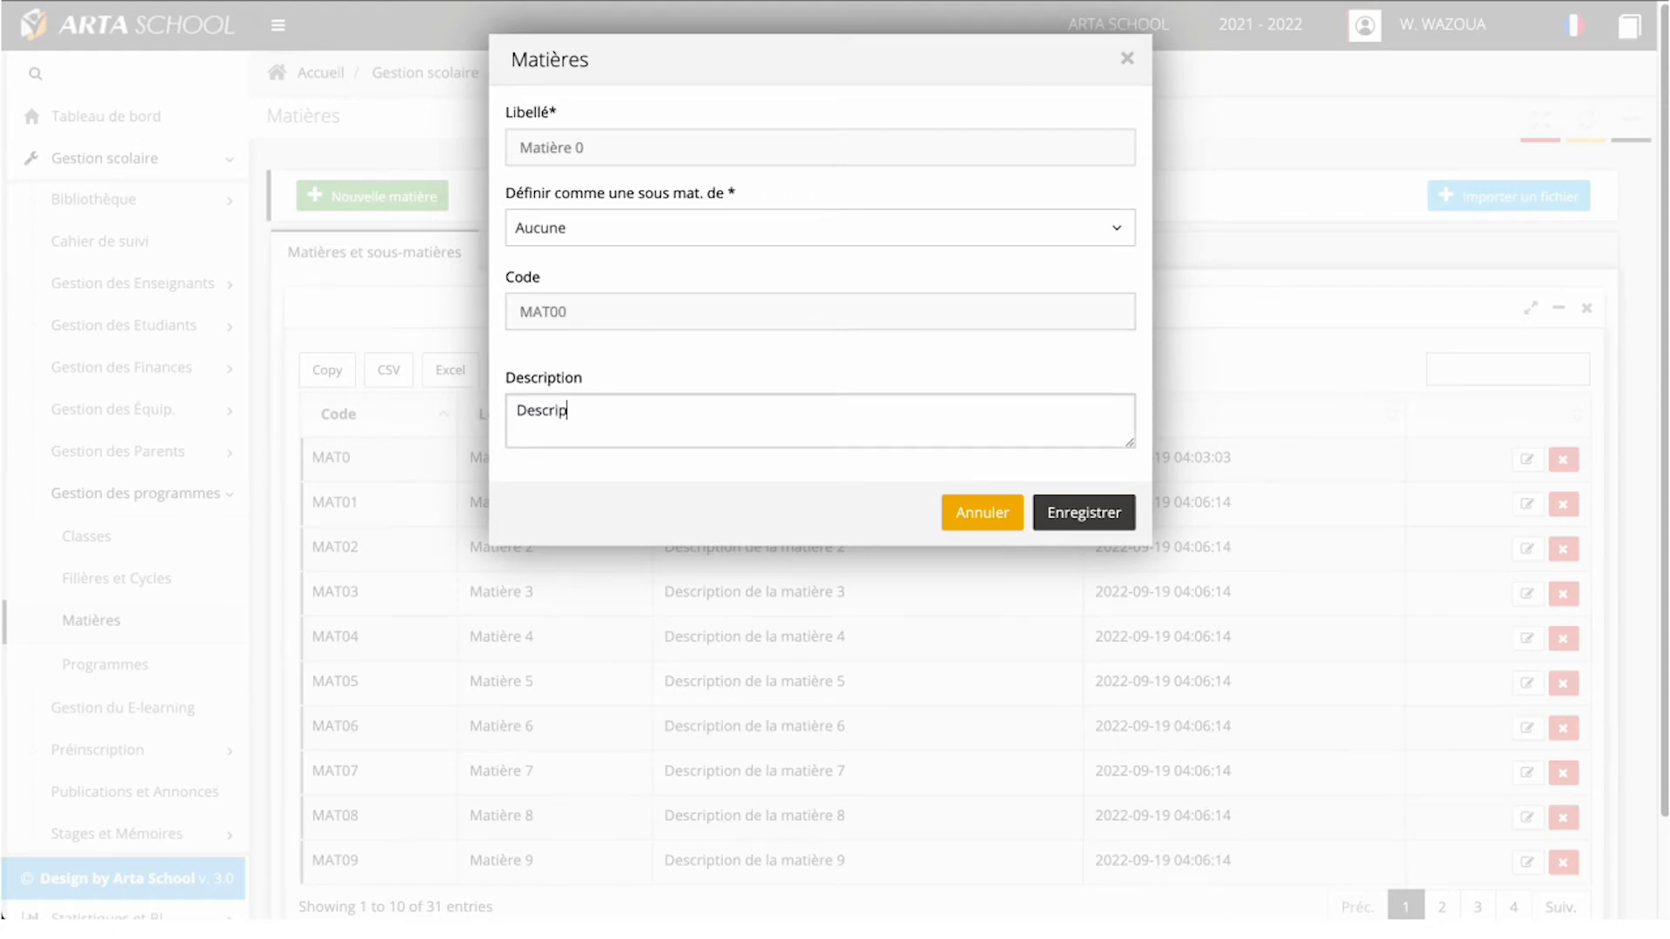
text(tion de la matière 0)
click(1083, 513)
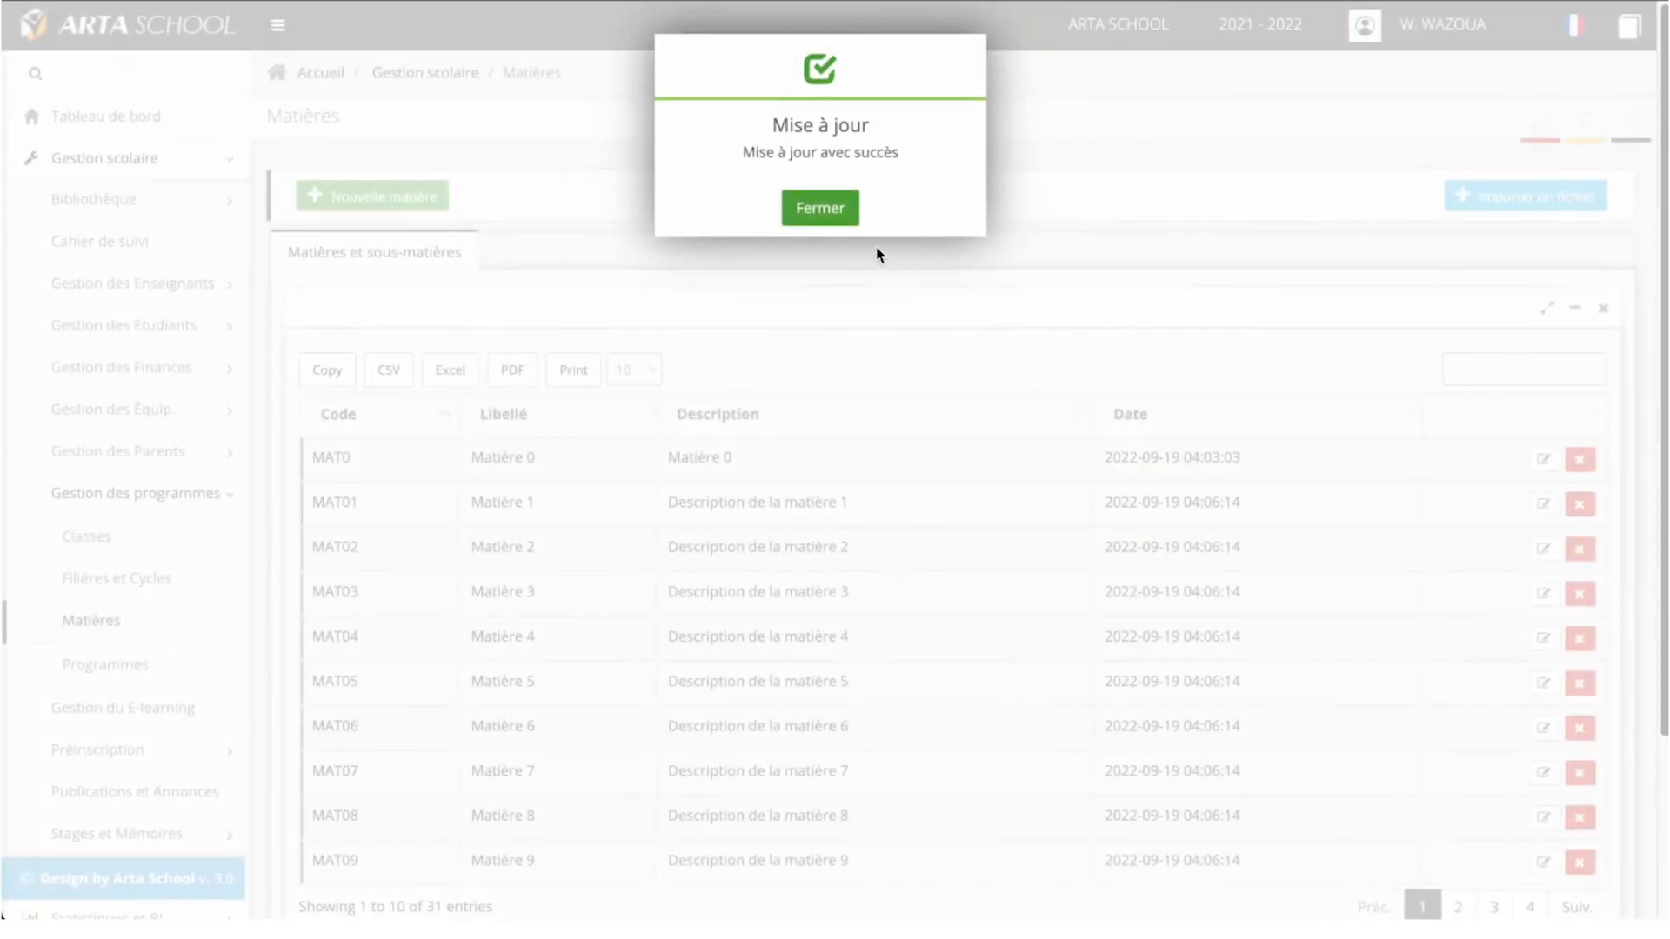
click(830, 209)
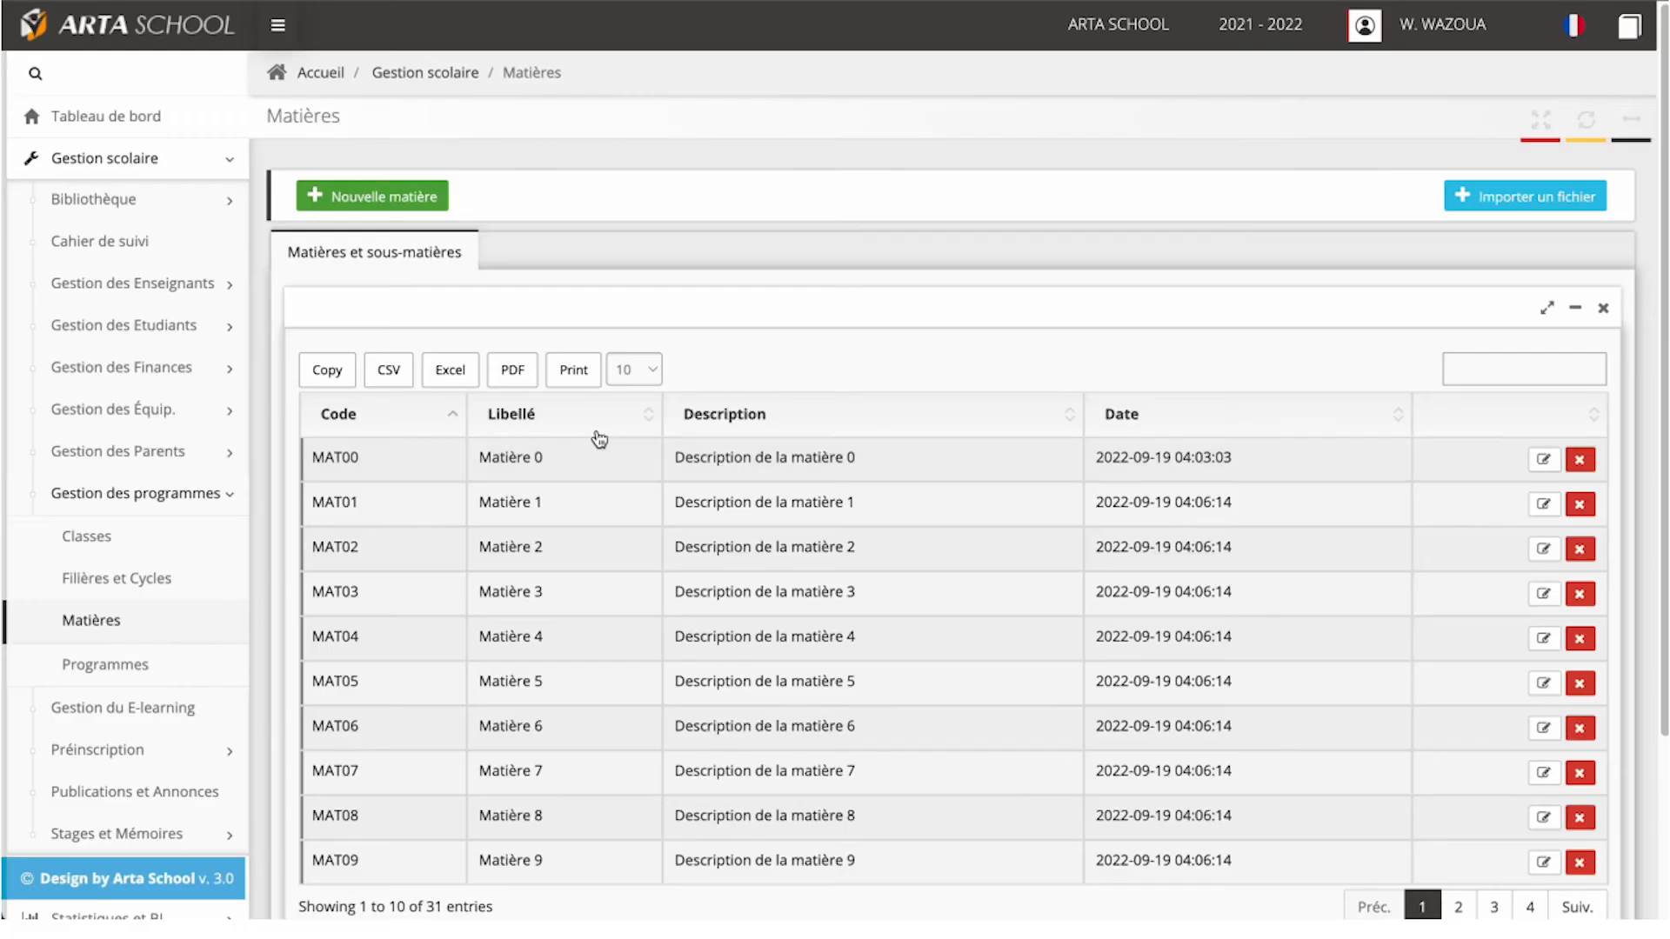
drag(726, 458, 648, 467)
click(697, 483)
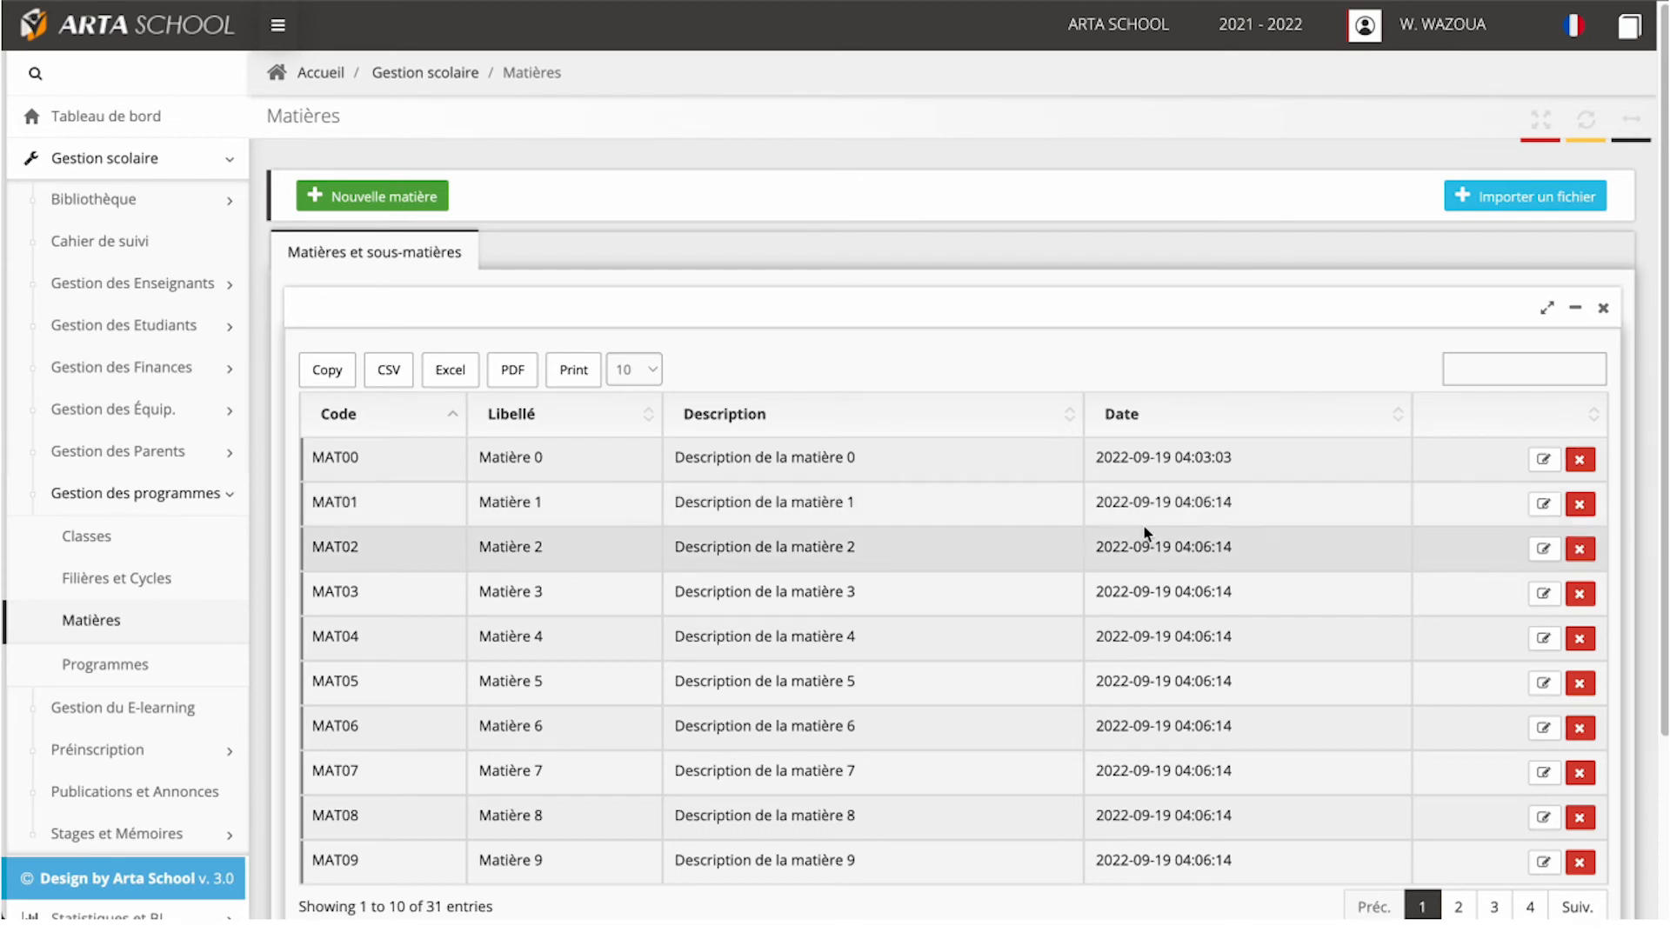
Step: Define Matière 2 as a sub-subject of Matière 1 and save the update
click(1545, 551)
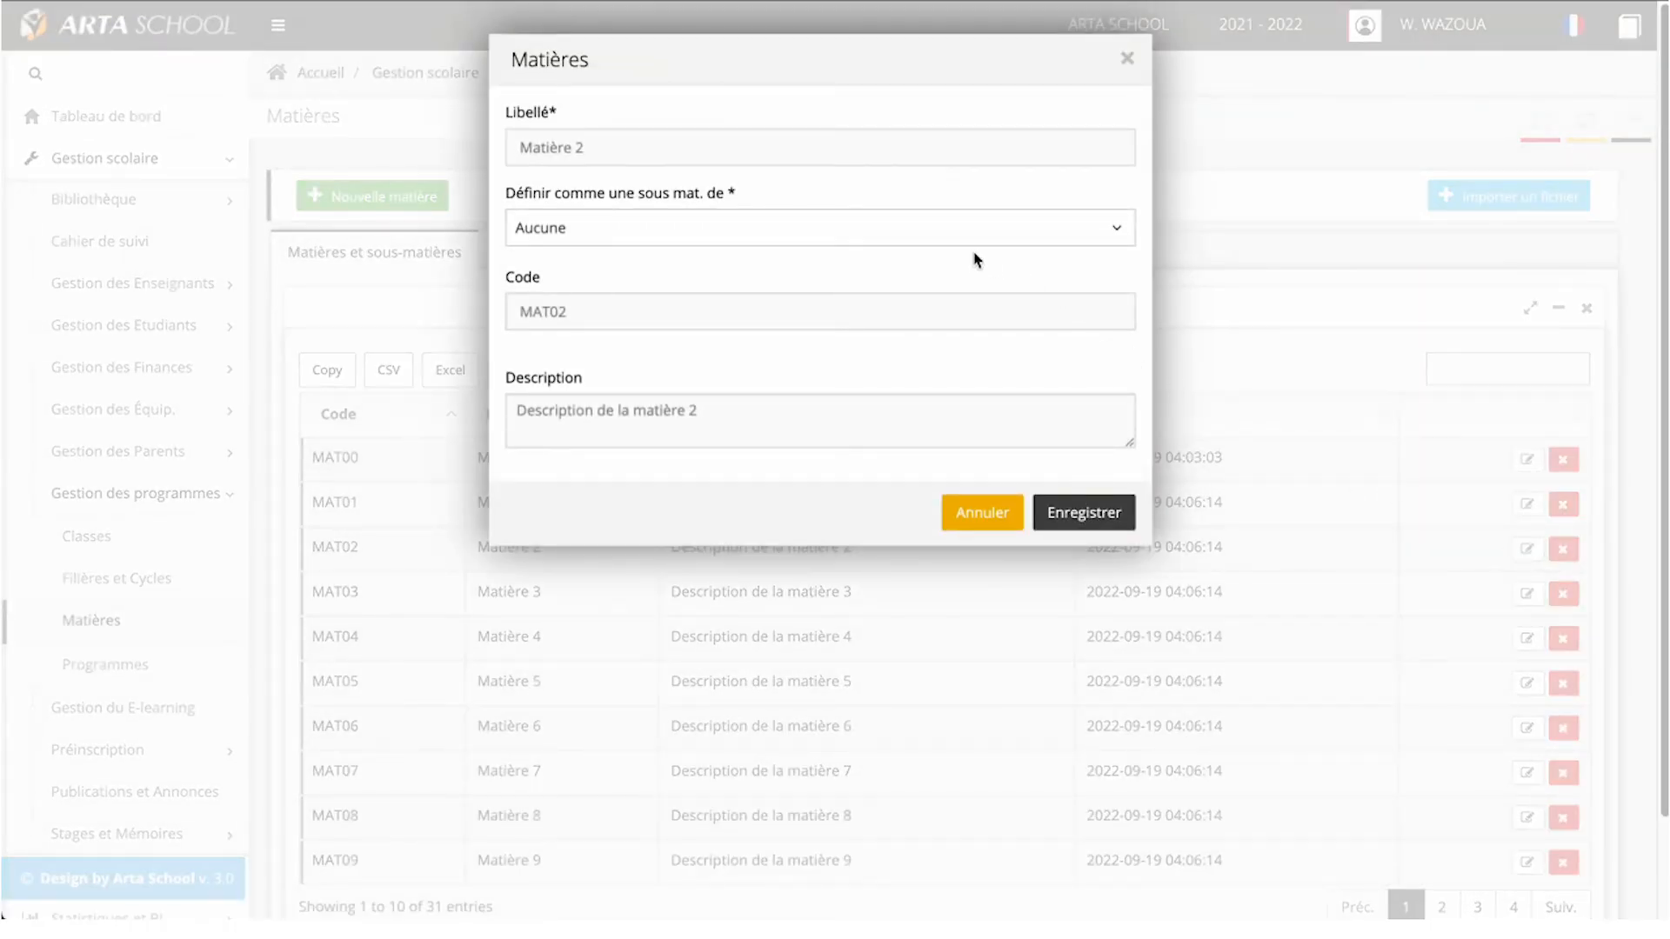
click(896, 240)
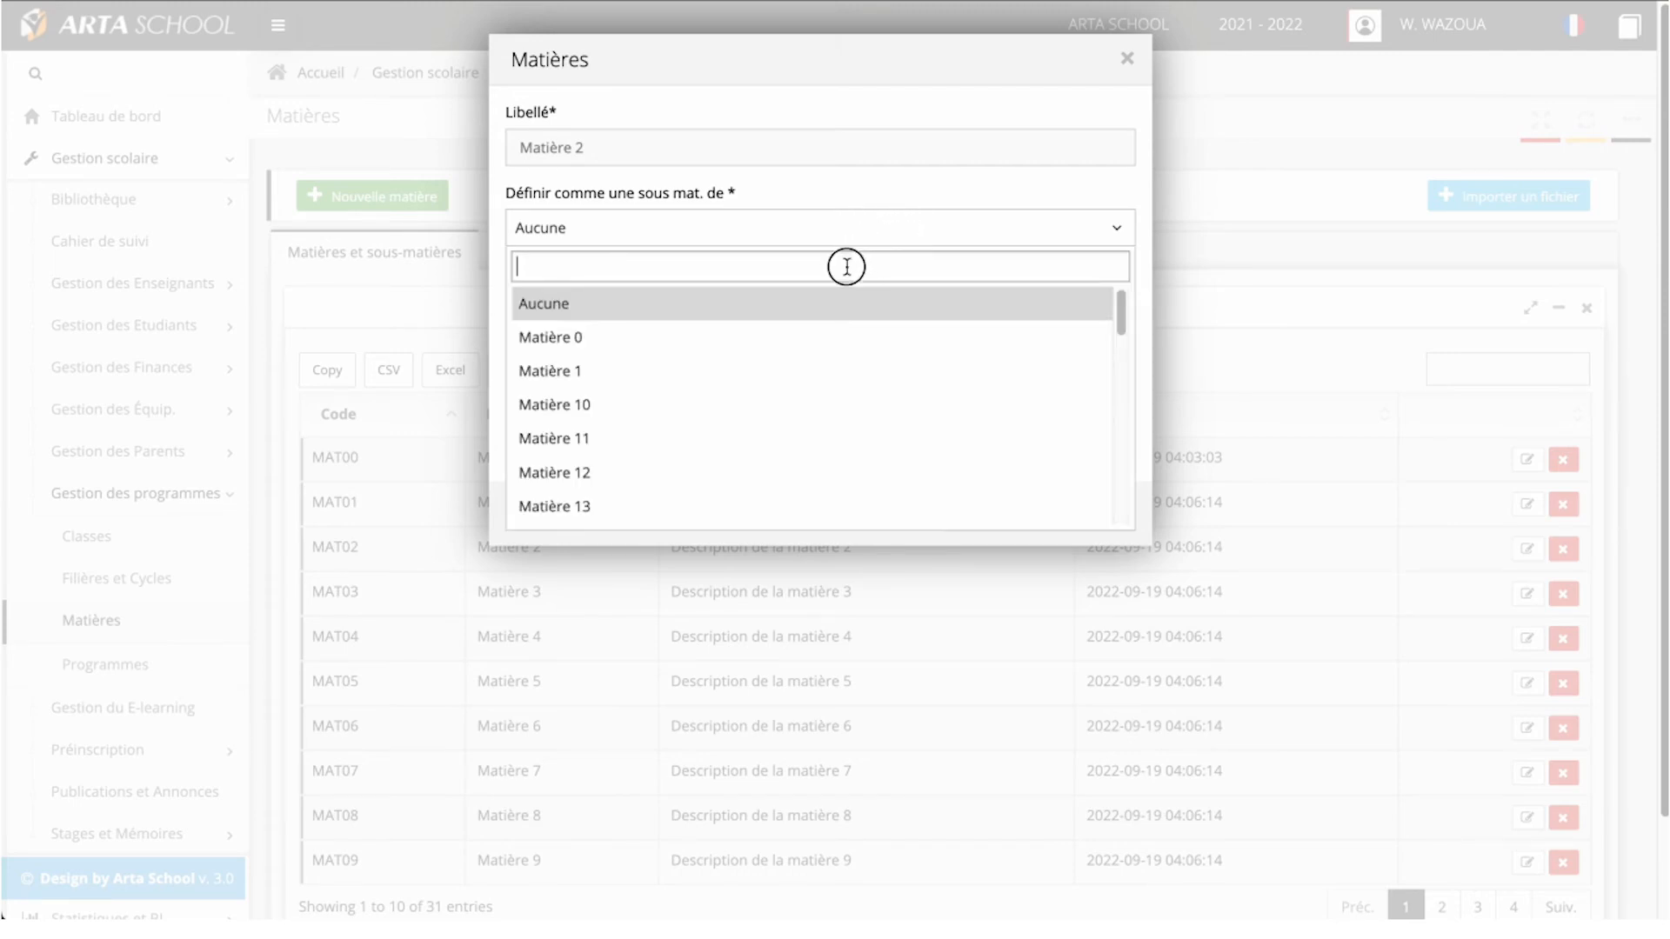
click(565, 371)
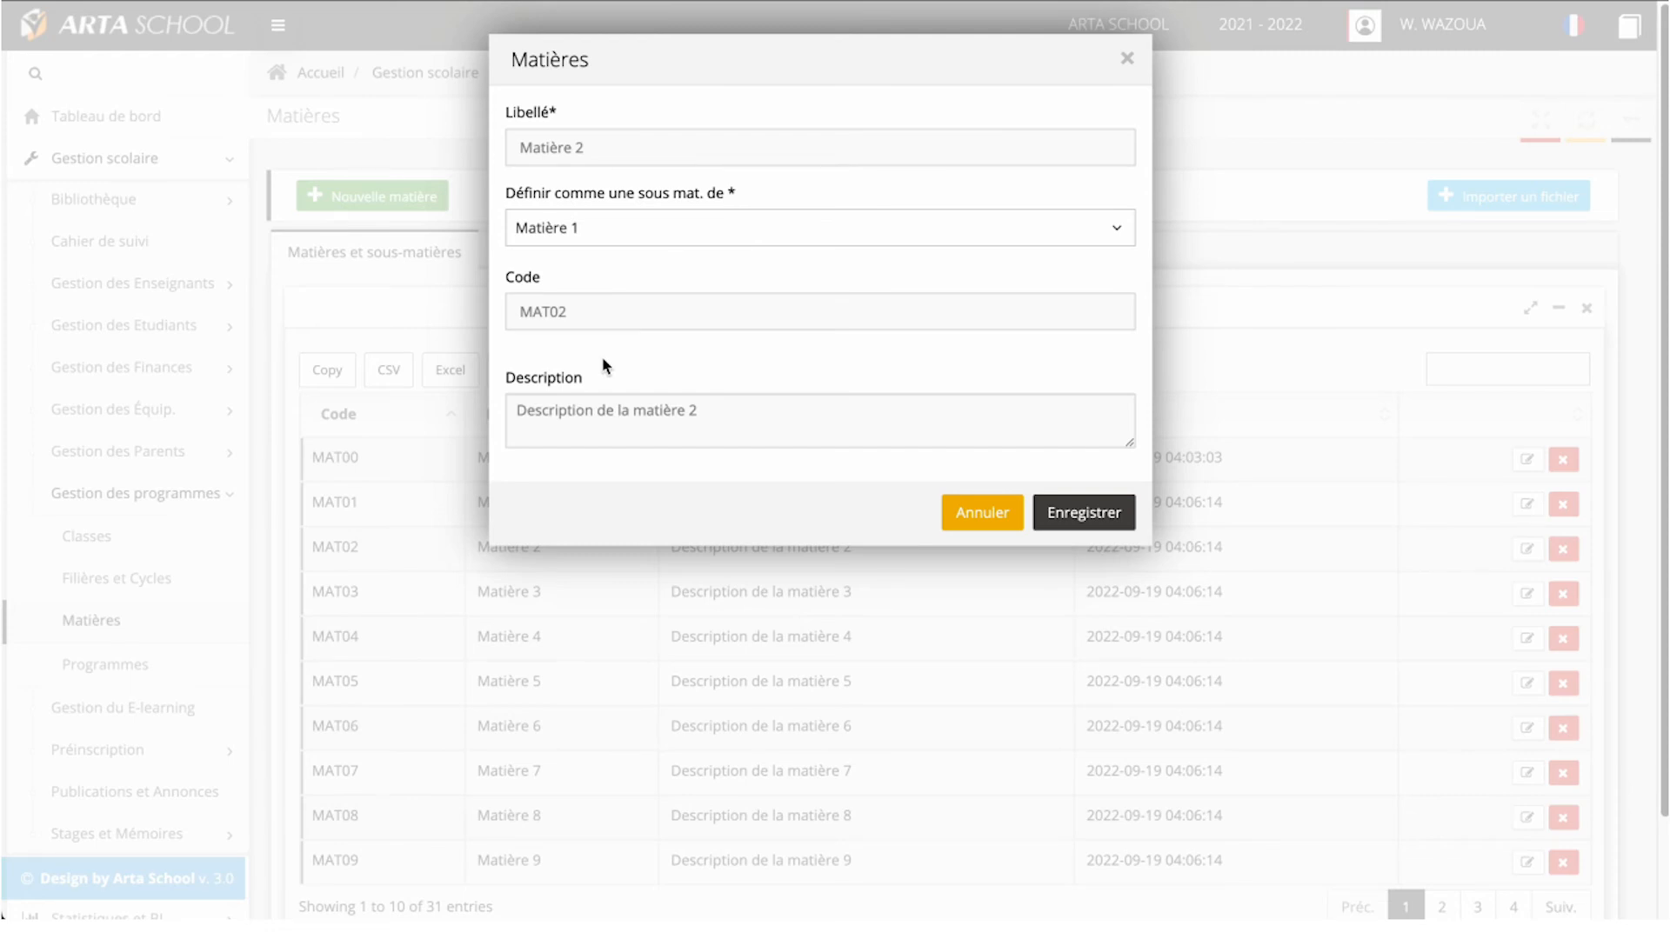
click(1093, 515)
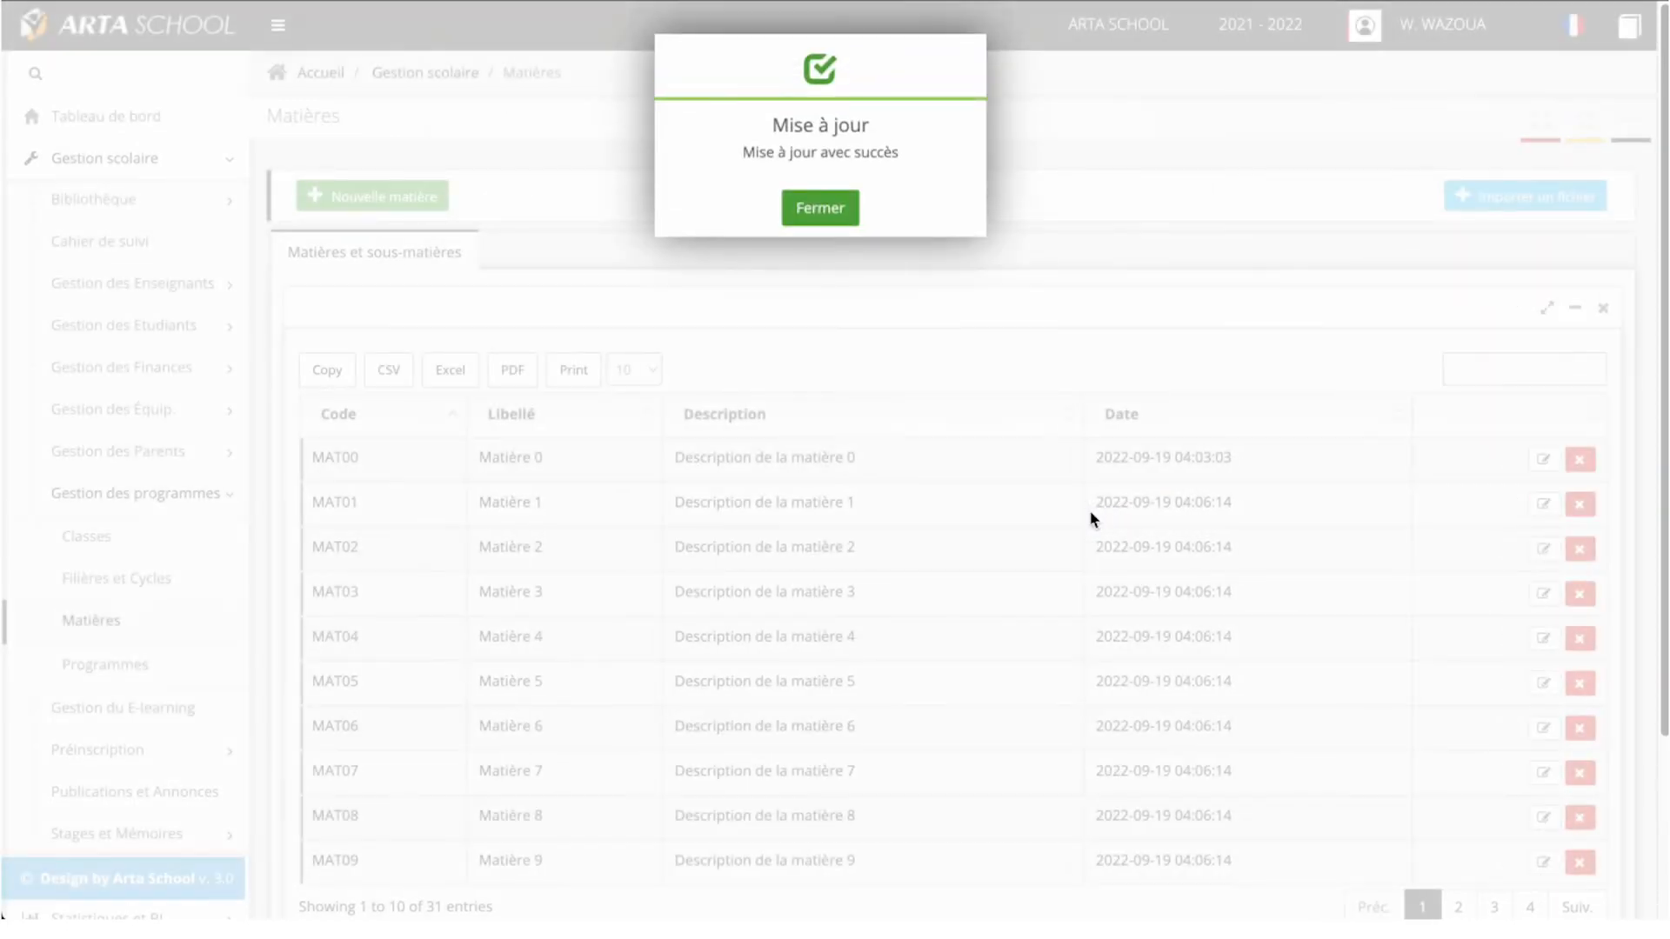
click(828, 212)
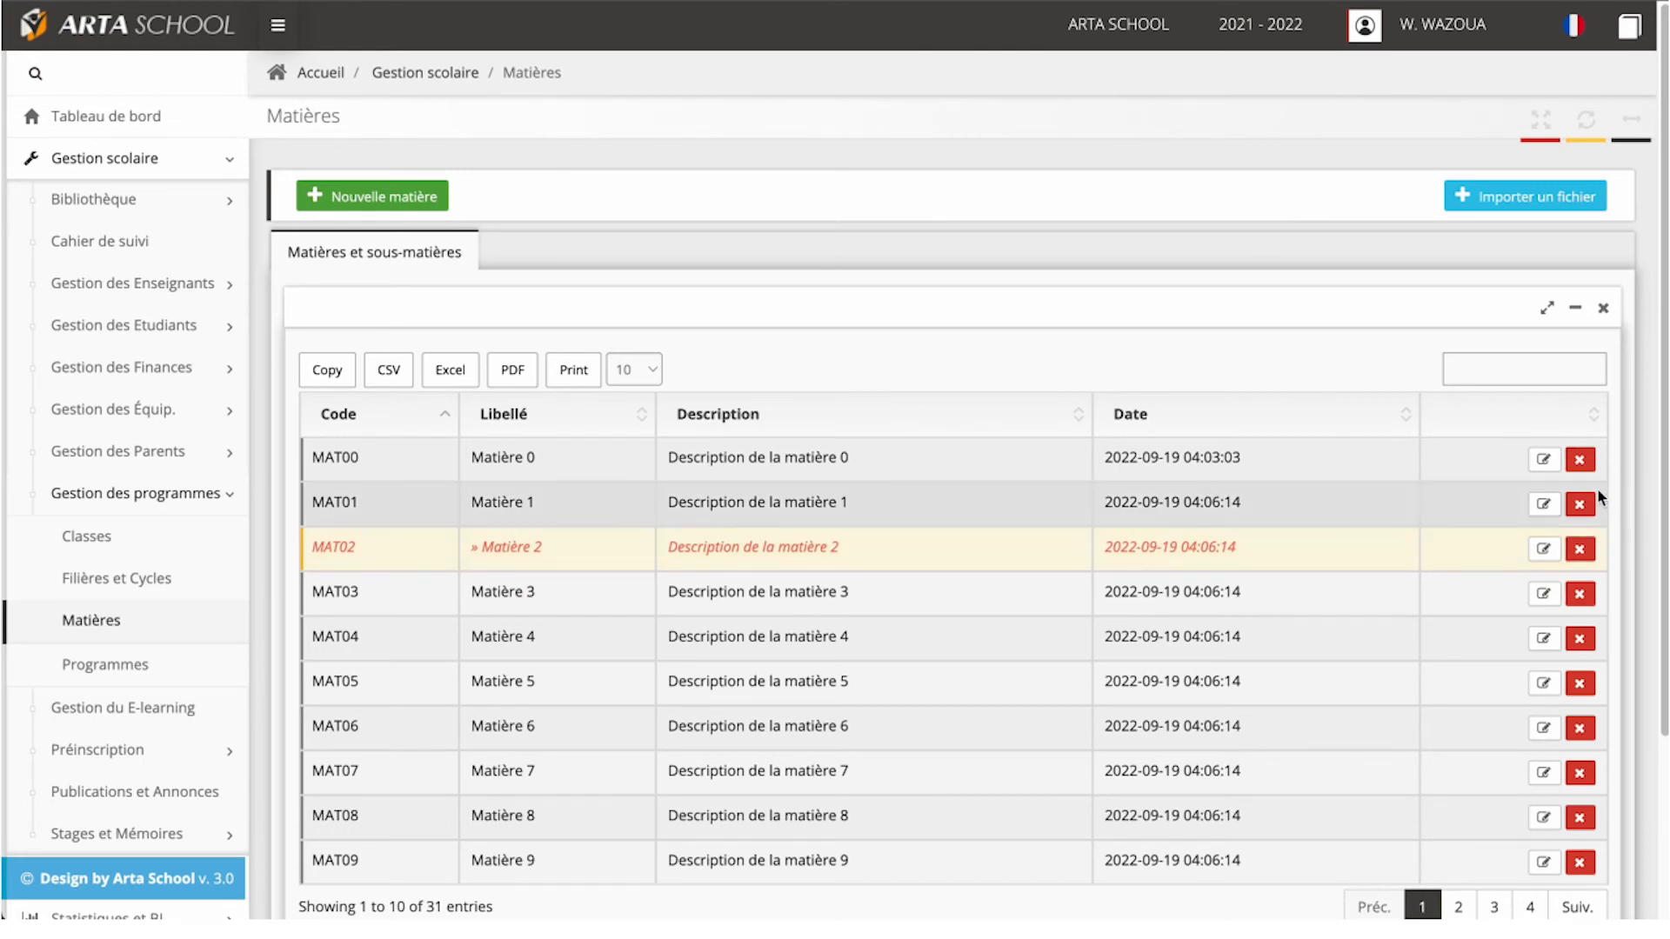
Step: Delete the subject Matière 0 from the list and confirm its removal
click(1579, 464)
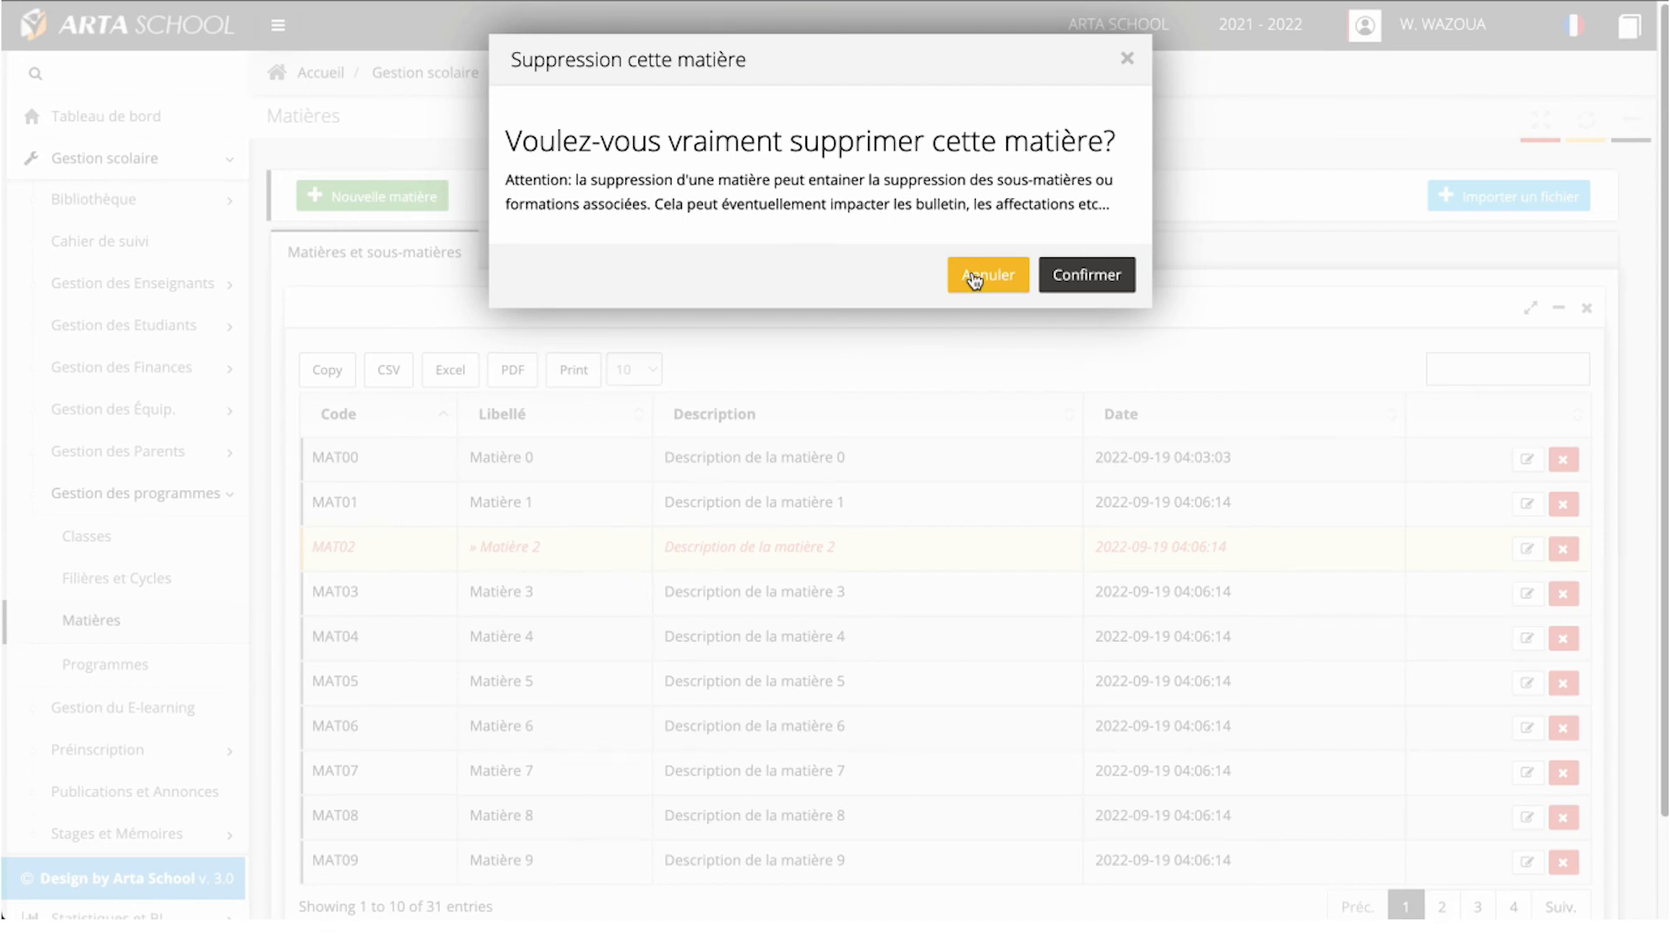
click(1068, 277)
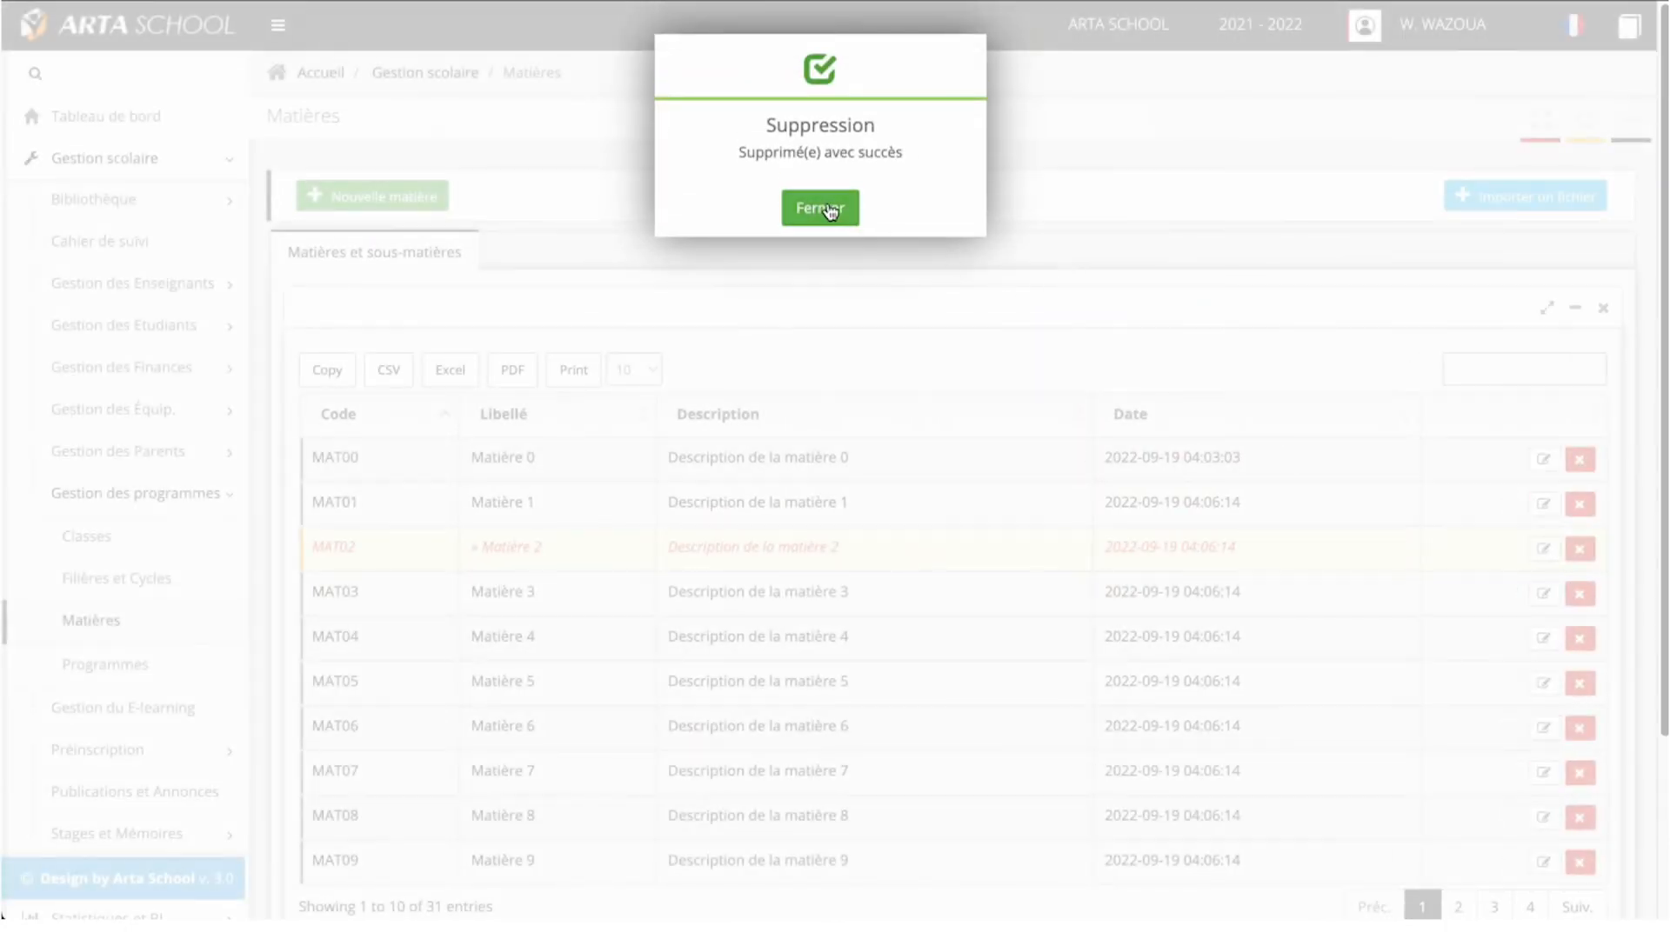
click(831, 211)
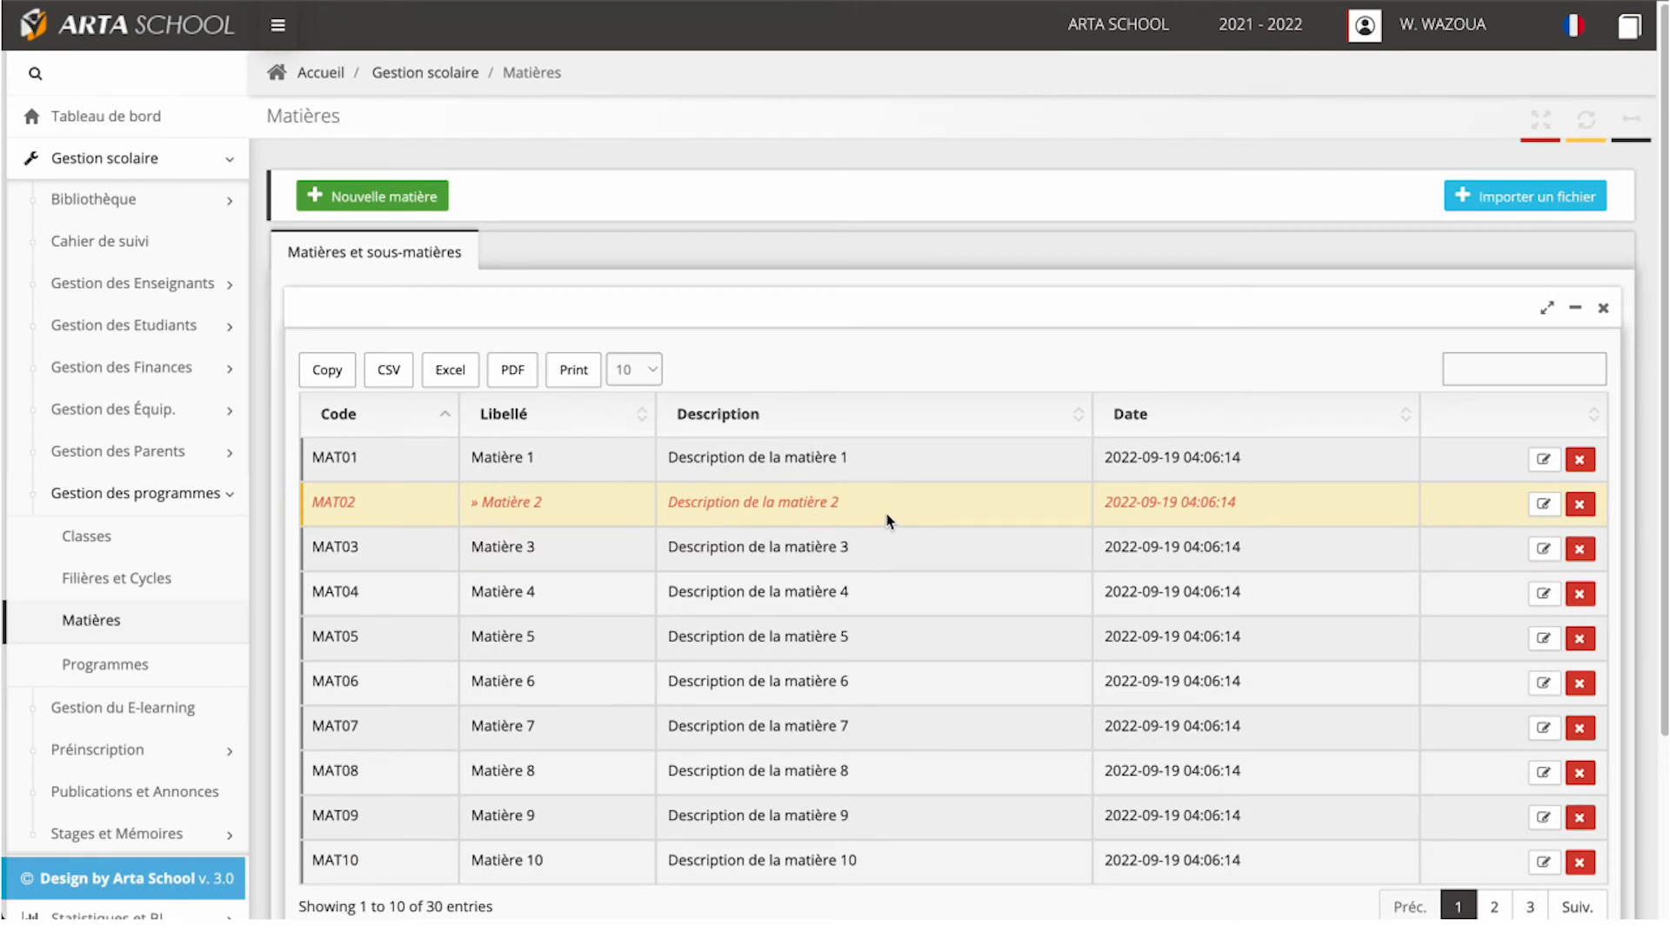